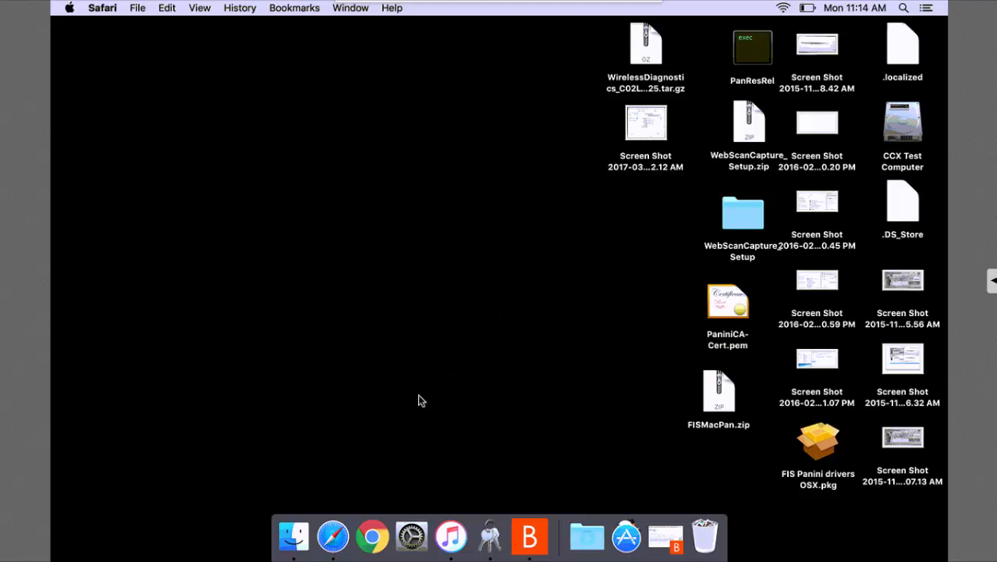
click(333, 542)
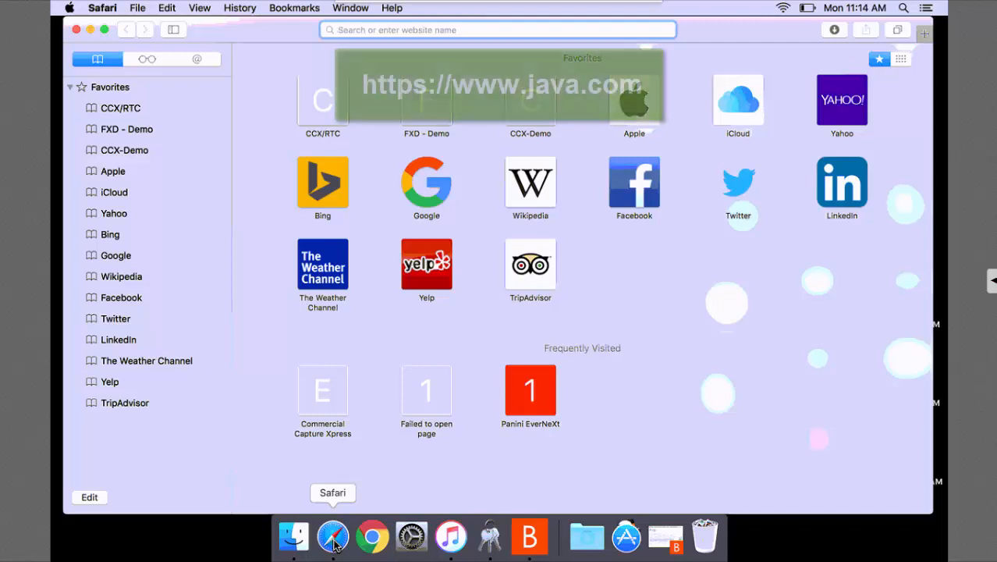
text(www.)
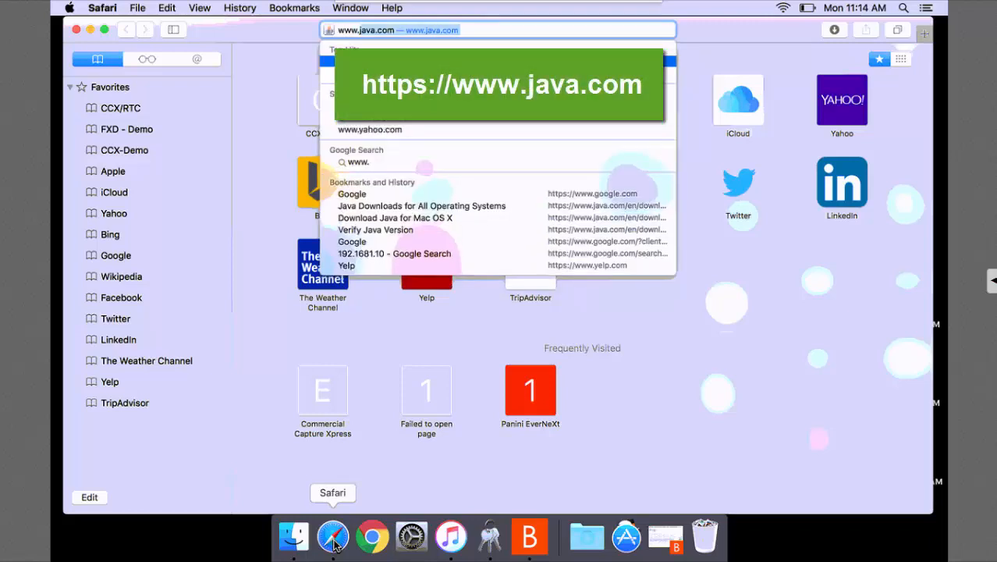
text(java.com)
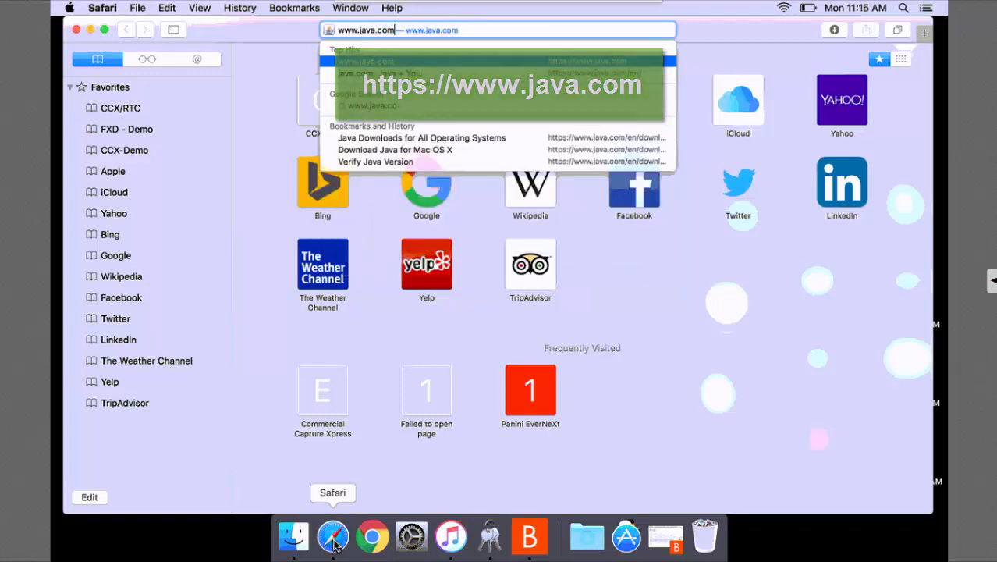
key(Return)
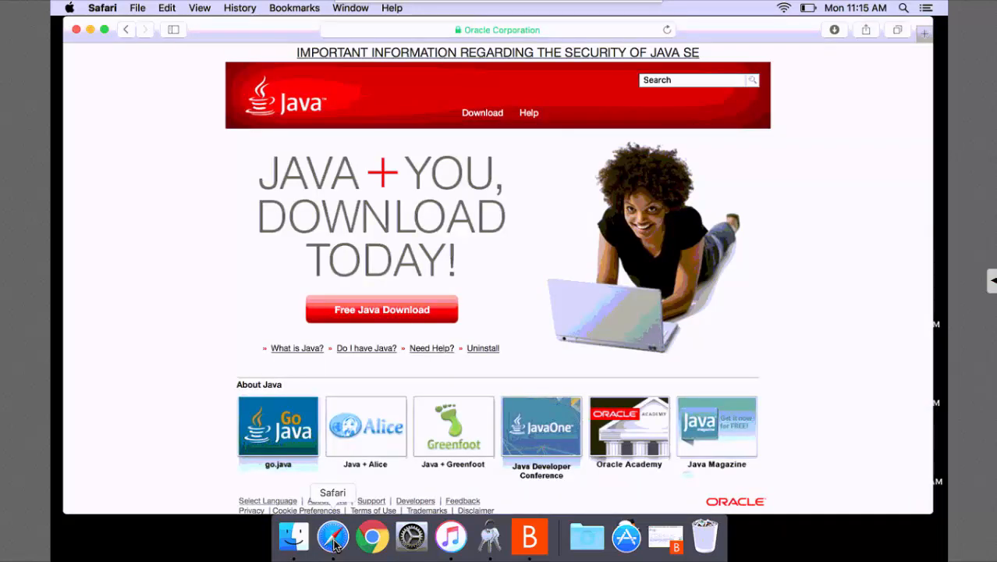
Download the 63.92 MB Mac OS X Java installer from the all-platform Java downloads page.
click(379, 311)
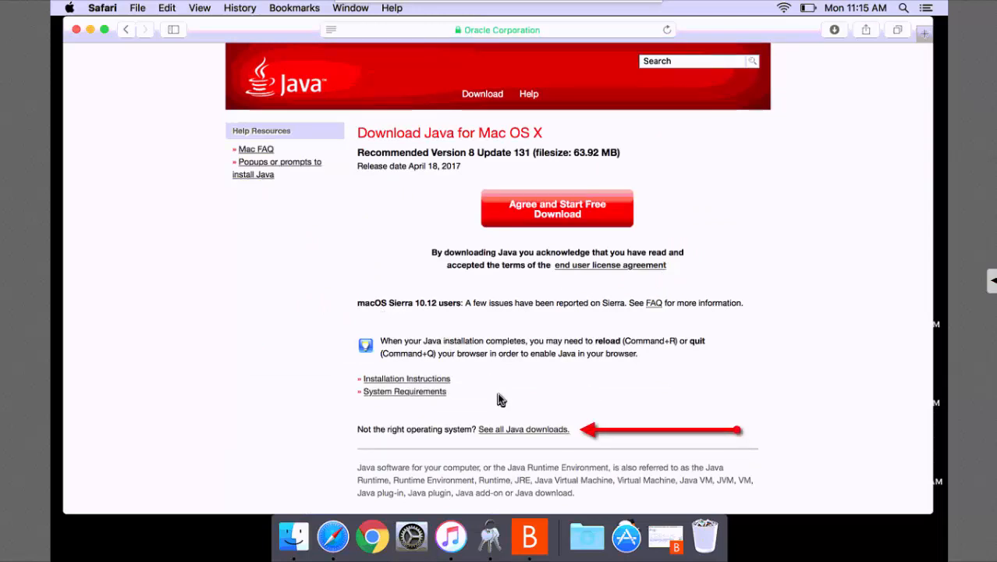
click(524, 430)
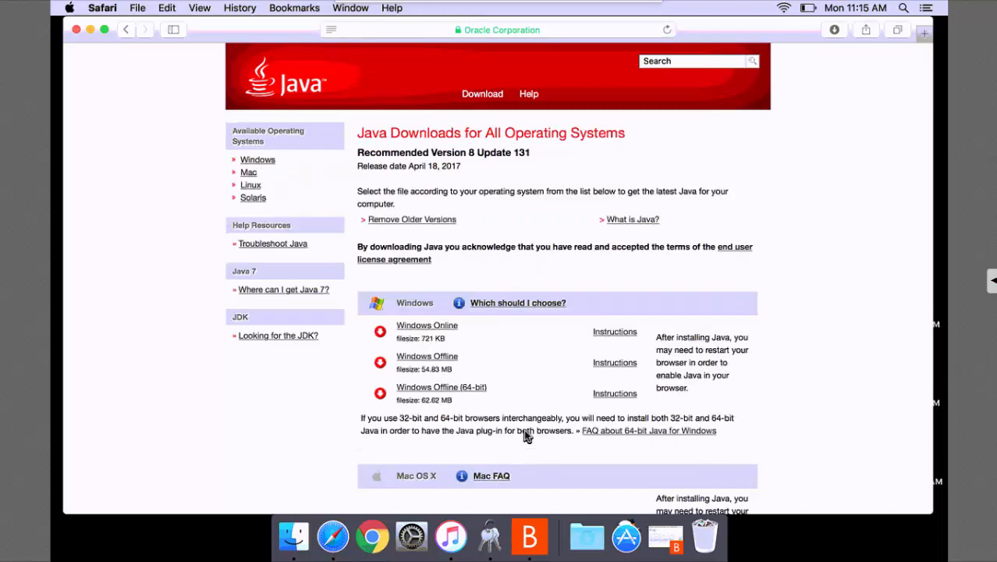
scroll(524, 432, down, 5)
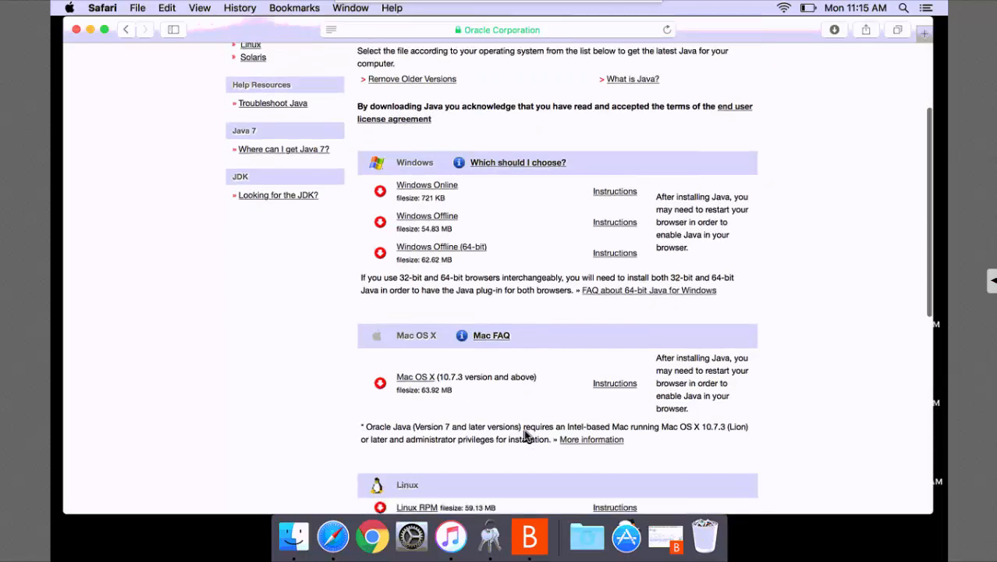
scroll(523, 437, down, 2)
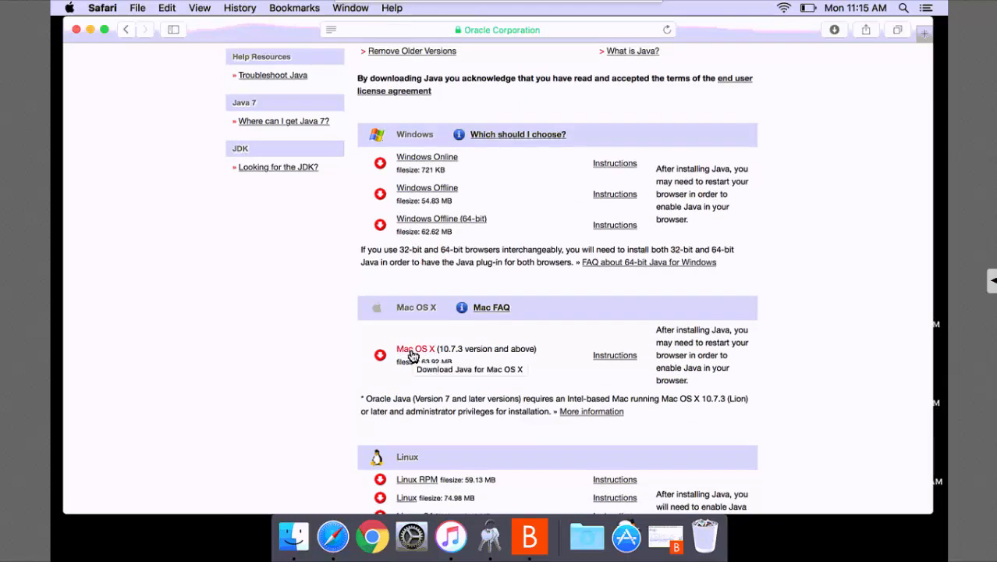
click(413, 352)
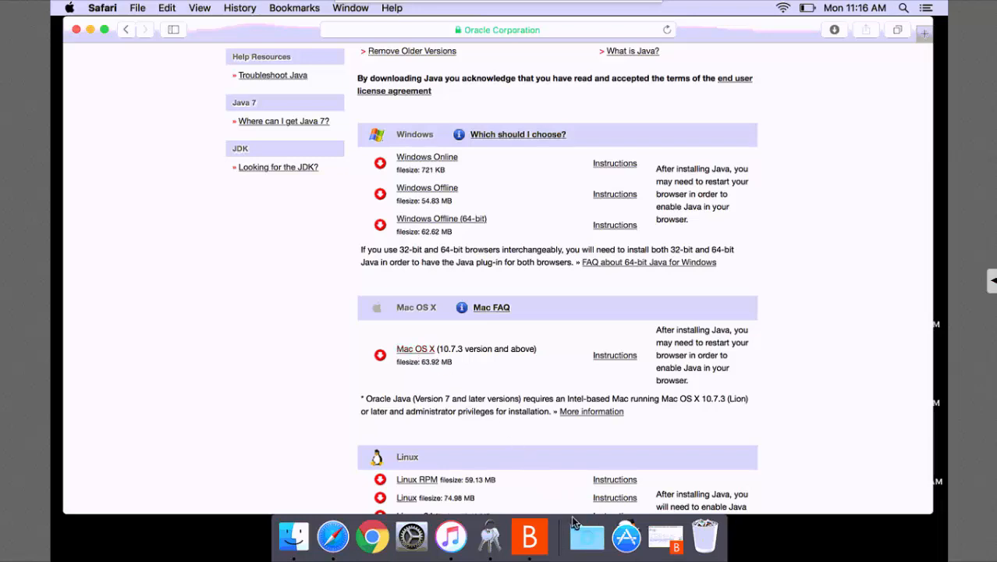
Open the jre-8u131 disk image from Downloads and launch the Java 8 Update 131 package.
click(586, 538)
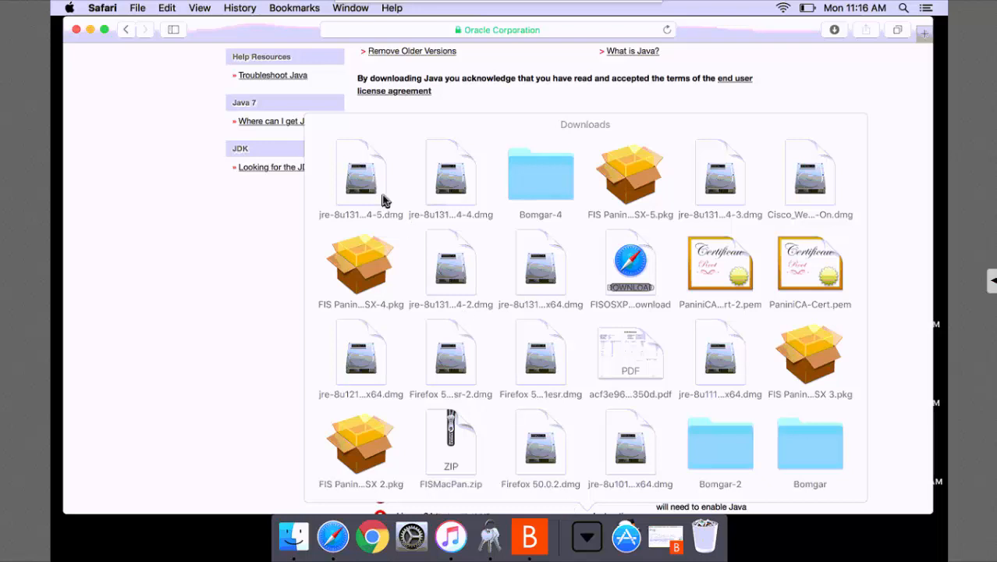
click(367, 185)
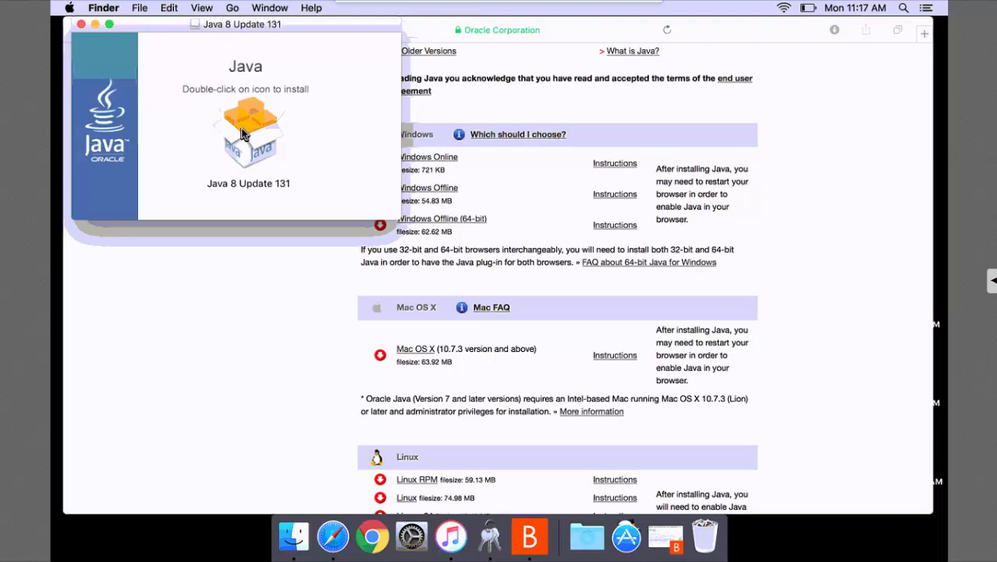
double_click(242, 134)
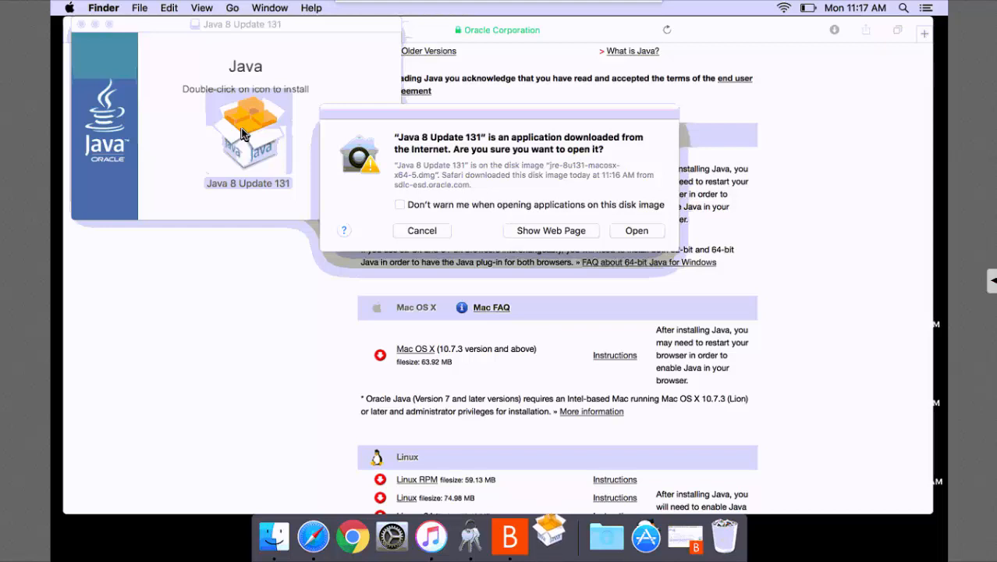
Approve opening the Java installer and authorize its helper tool with the admin password.
click(629, 231)
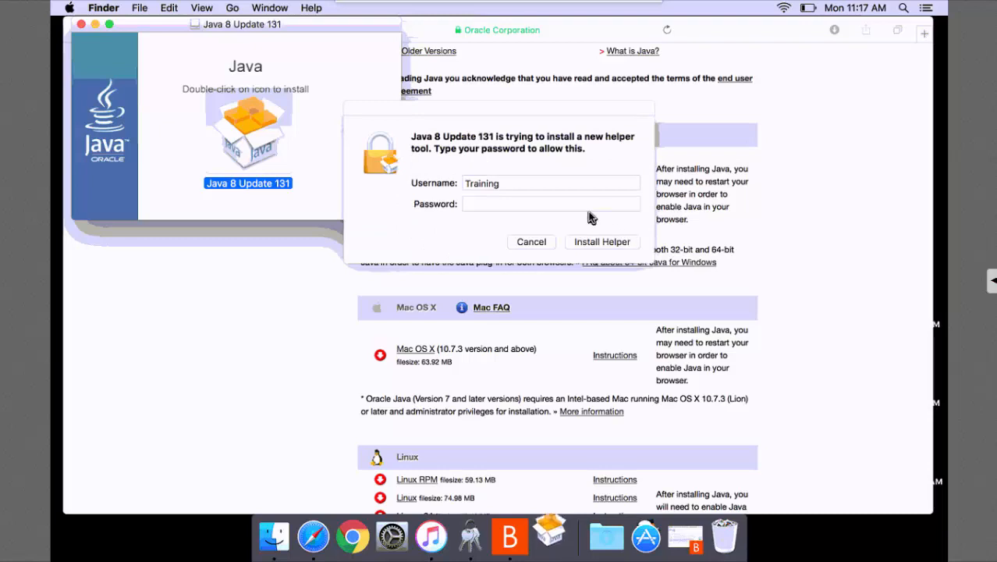
click(577, 204)
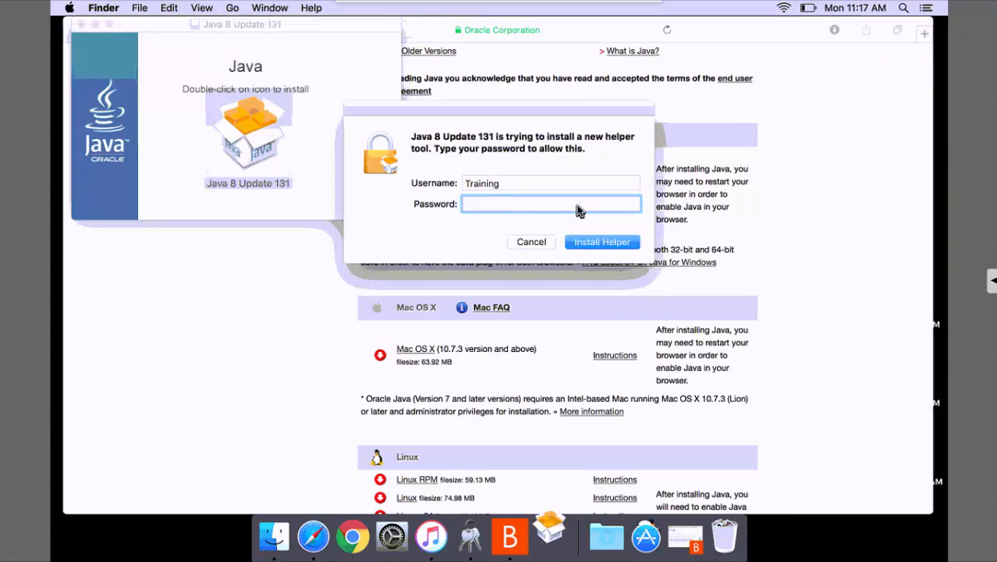
text(••••)
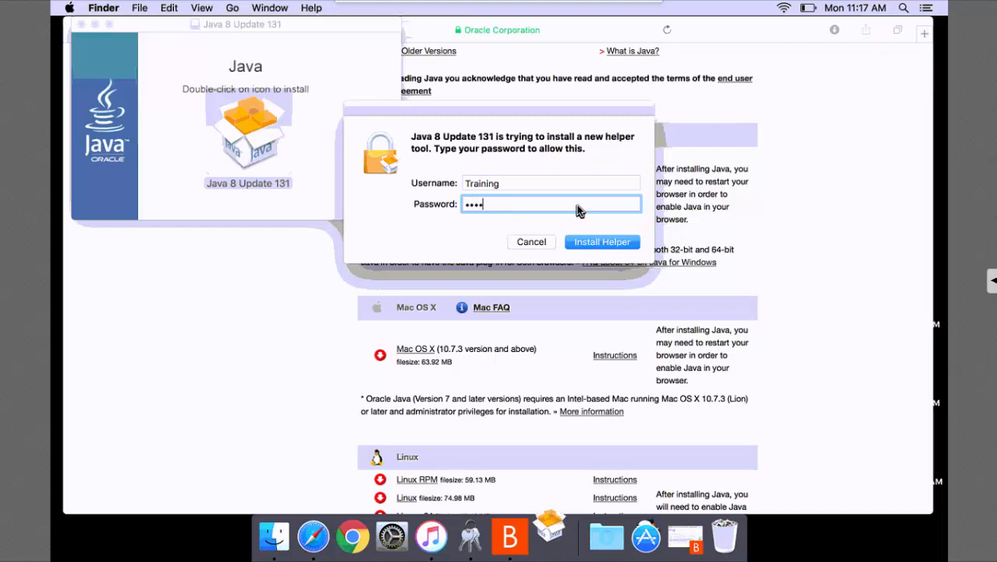
click(607, 248)
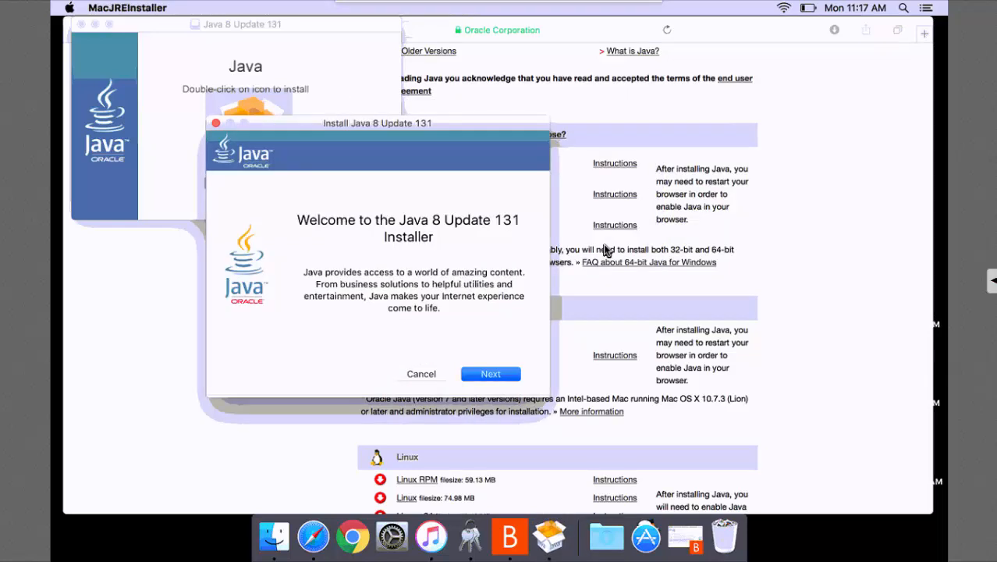
Complete the Java 8 Update 131 installation past the welcome and Yahoo offer pages, then close it.
click(490, 375)
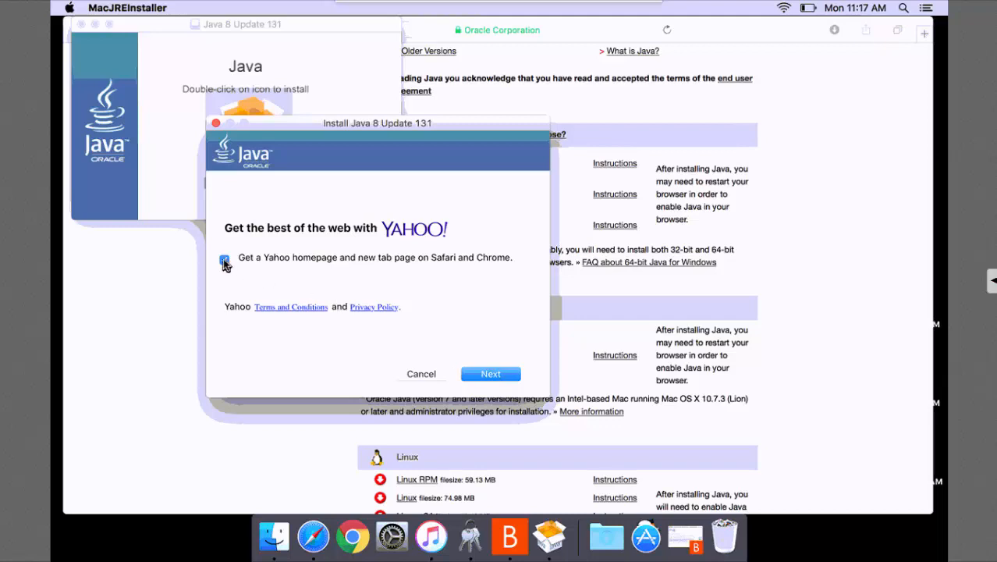
click(474, 379)
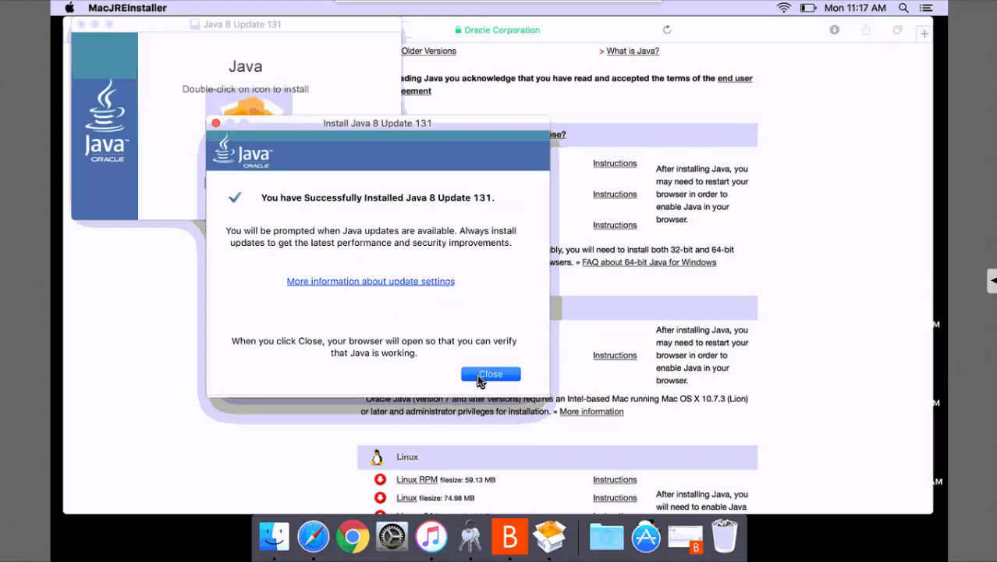
click(490, 375)
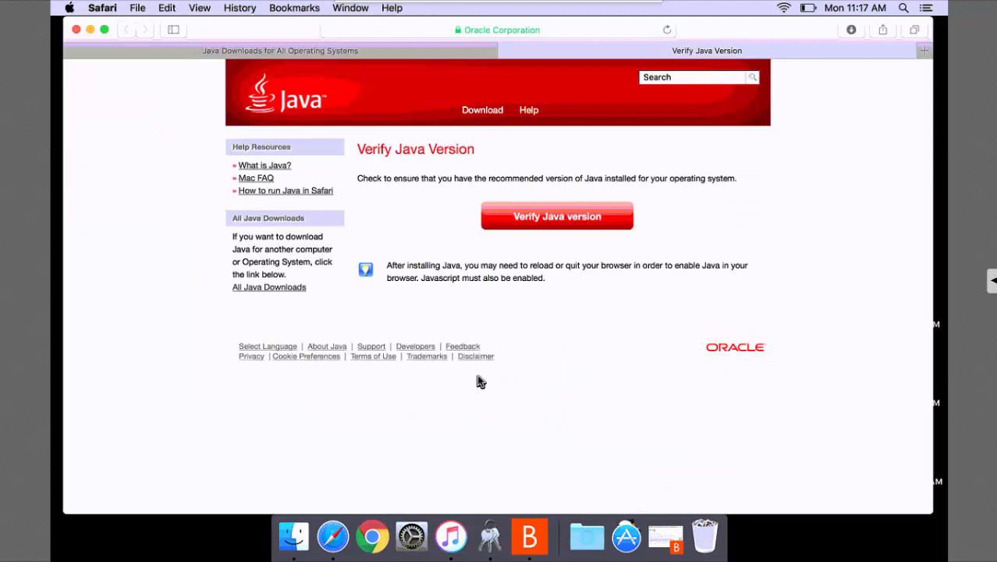
Verify Java 8 Update 131 using the always-trusted Java Detection app, then close that tab.
click(550, 223)
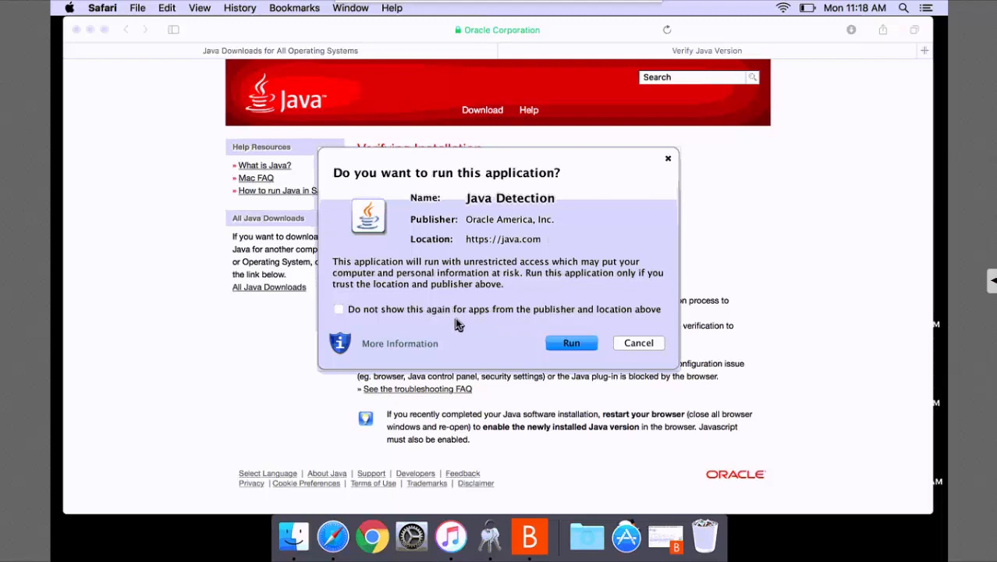
click(338, 309)
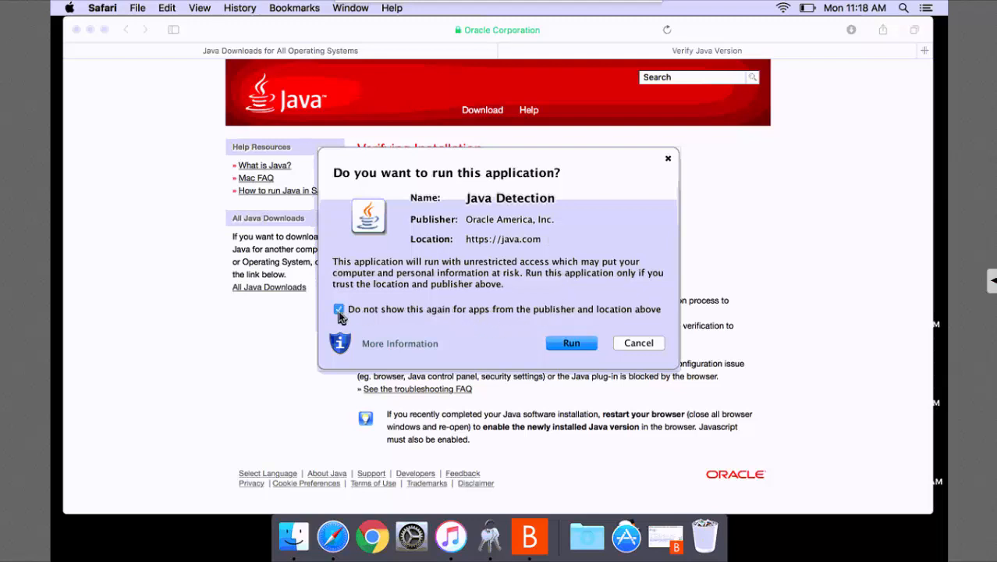
click(572, 344)
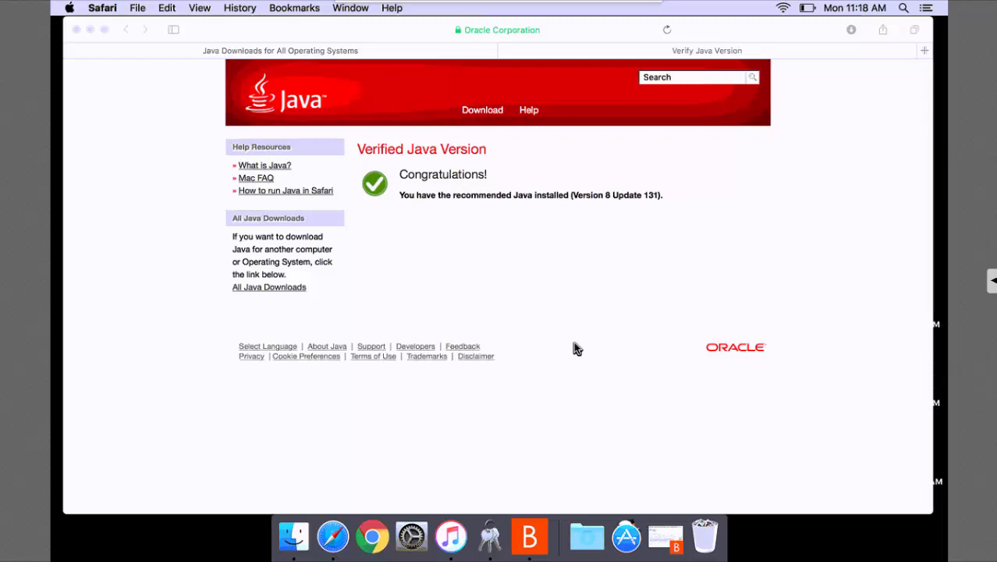
click(504, 53)
click(504, 53)
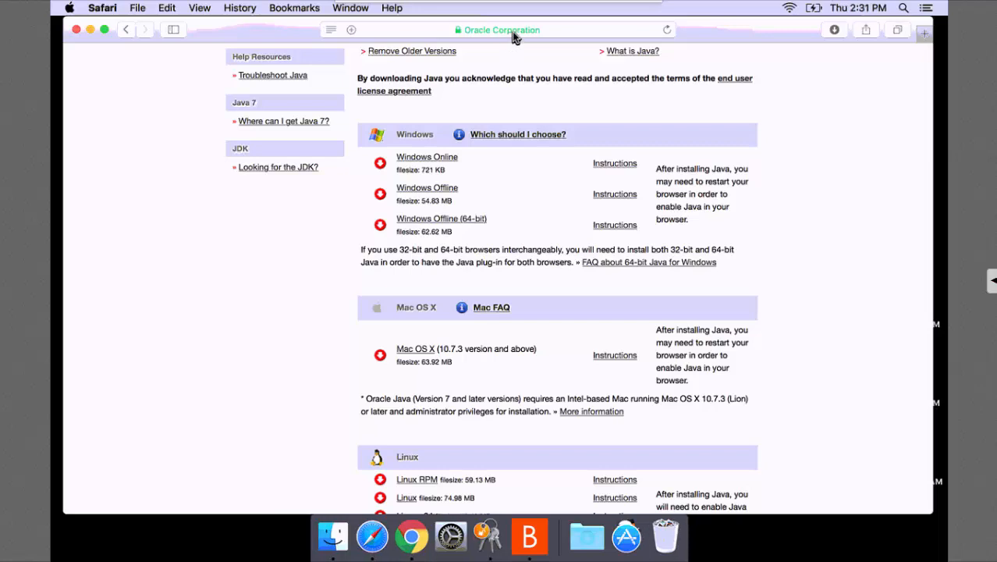
click(512, 31)
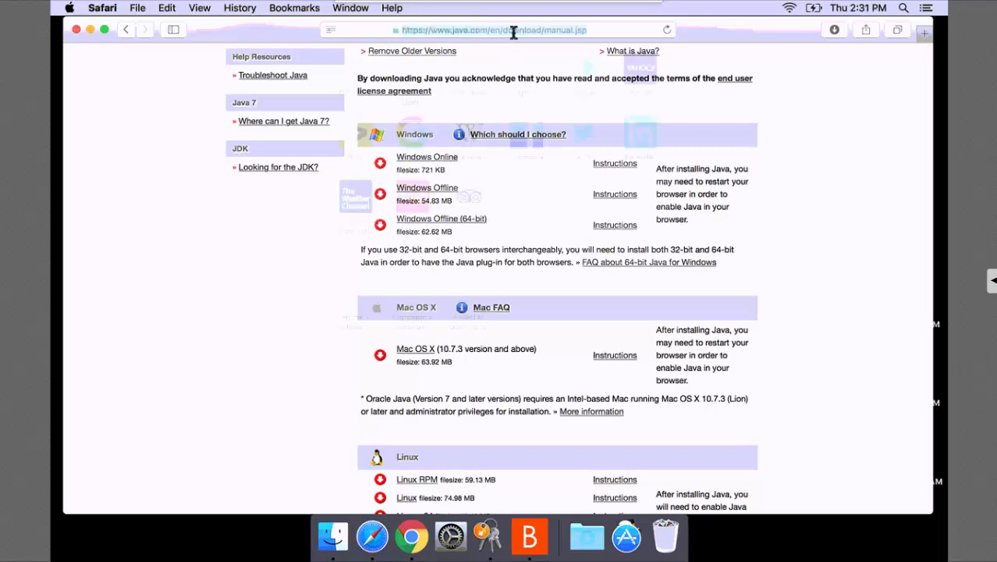
text(https://xpress.u)
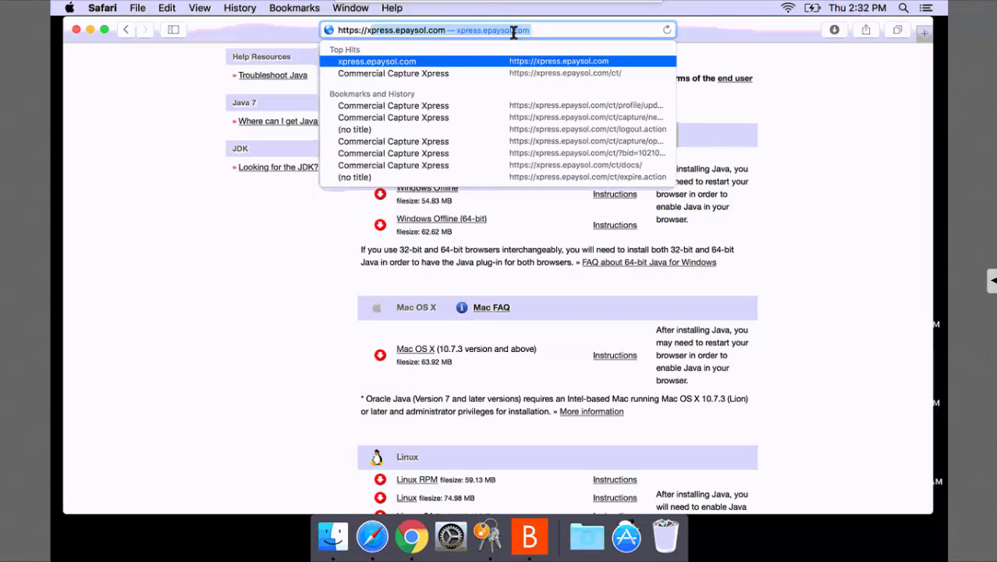
text(sr)
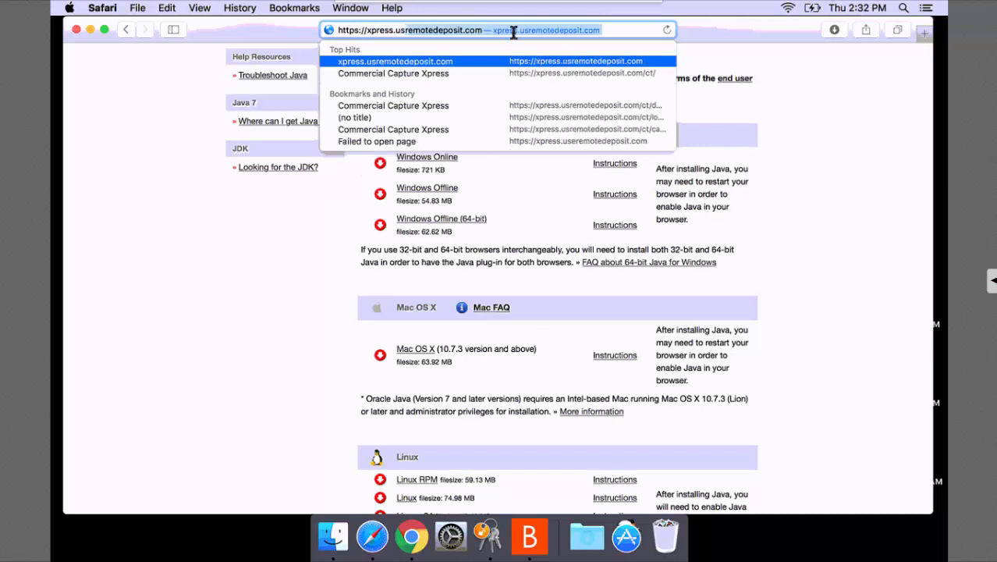
text(emotedeposit.com)
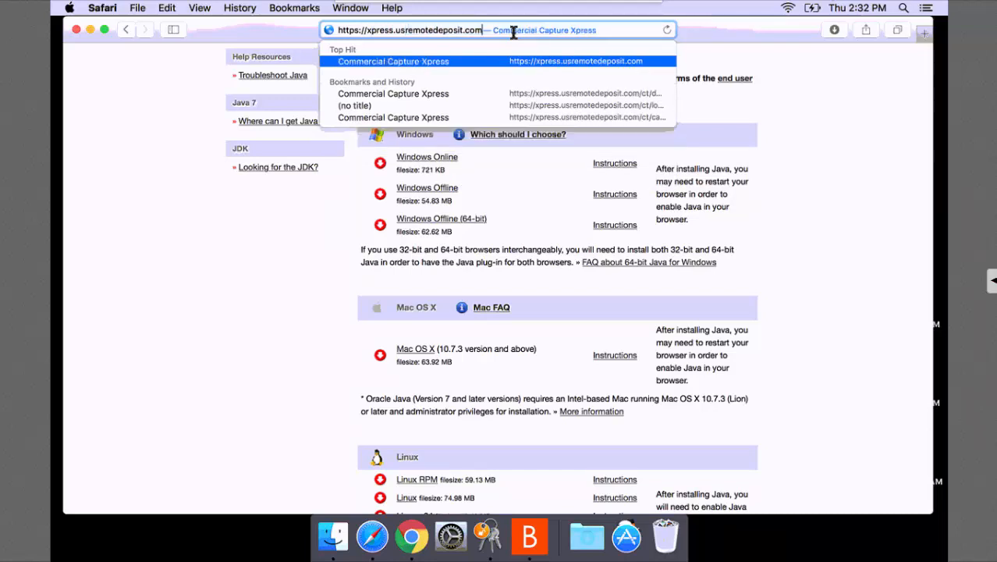
key(Return)
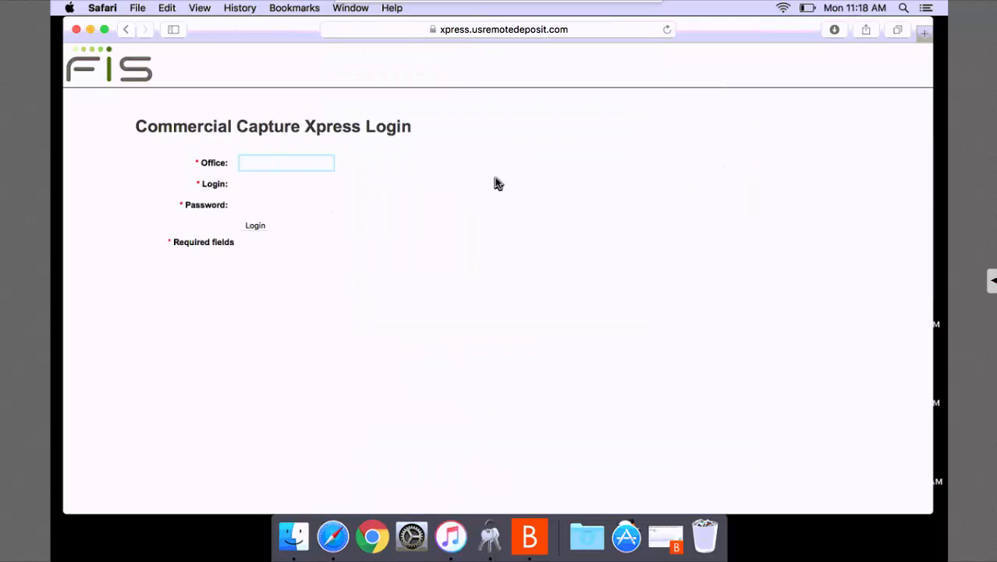
Fill in the office code, login name and password on the login page.
text(1200)
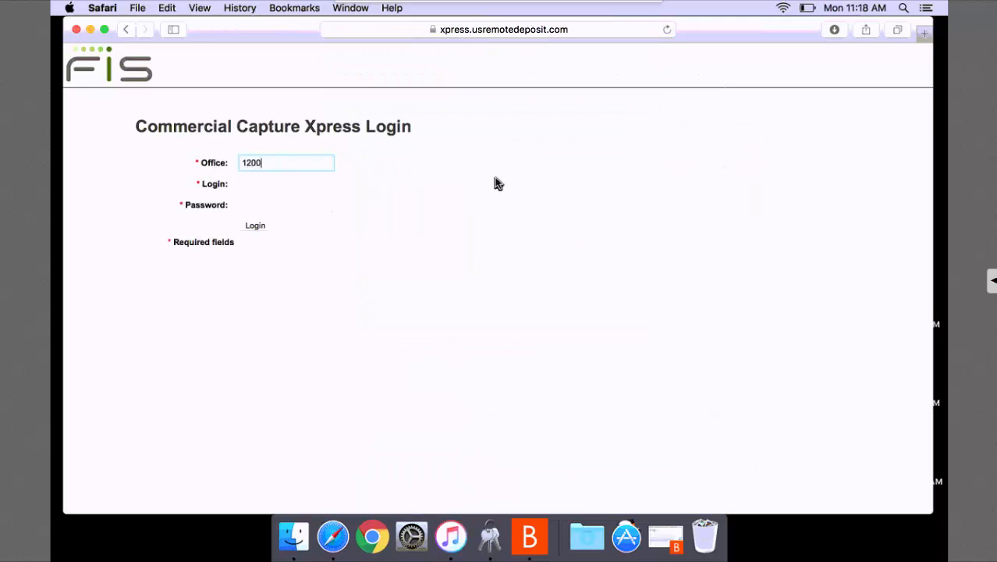
key(Tab)
text(wershoes)
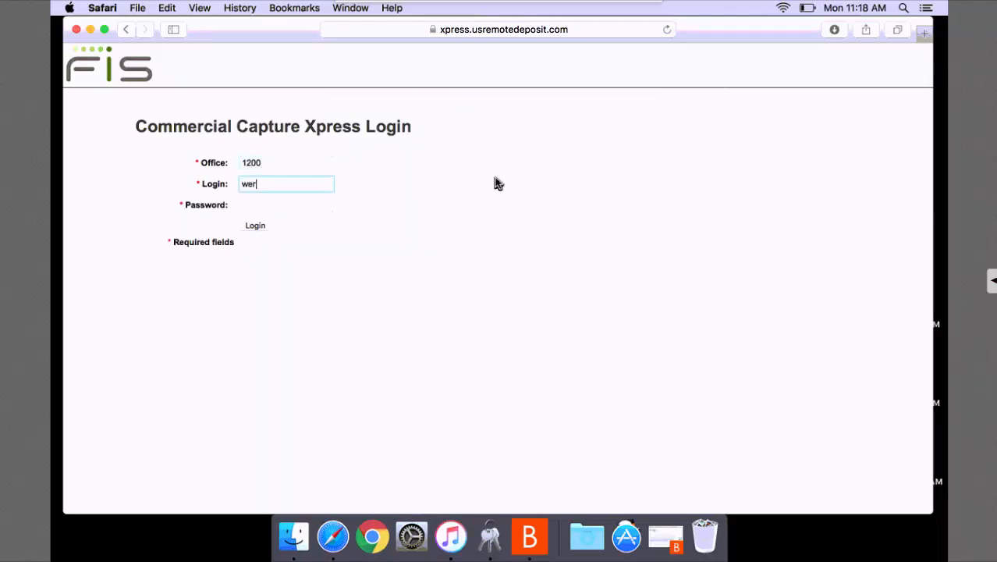
key(Tab)
text(••••••••)
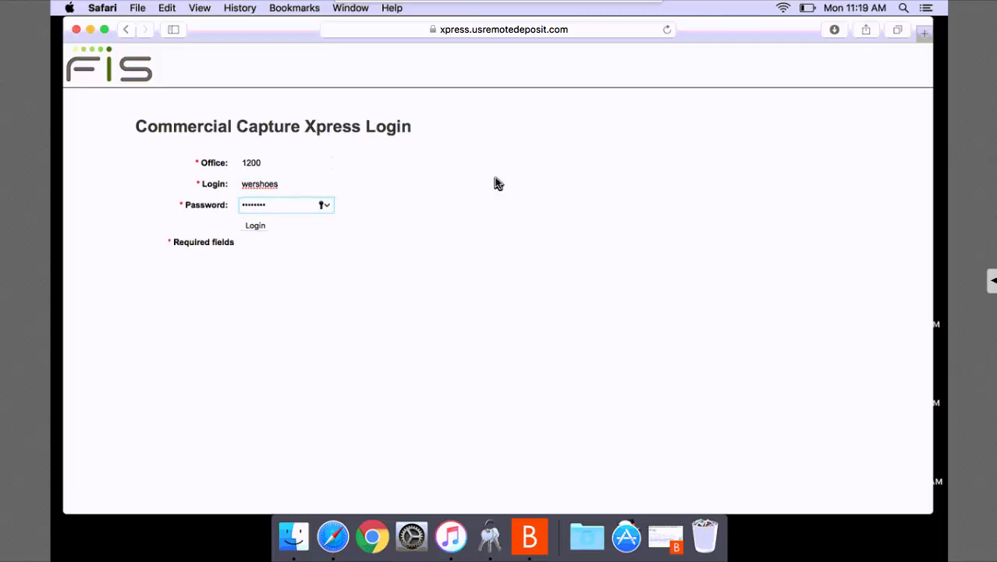
Log in, then open Documentation and the Panini scanner installation information page.
click(257, 228)
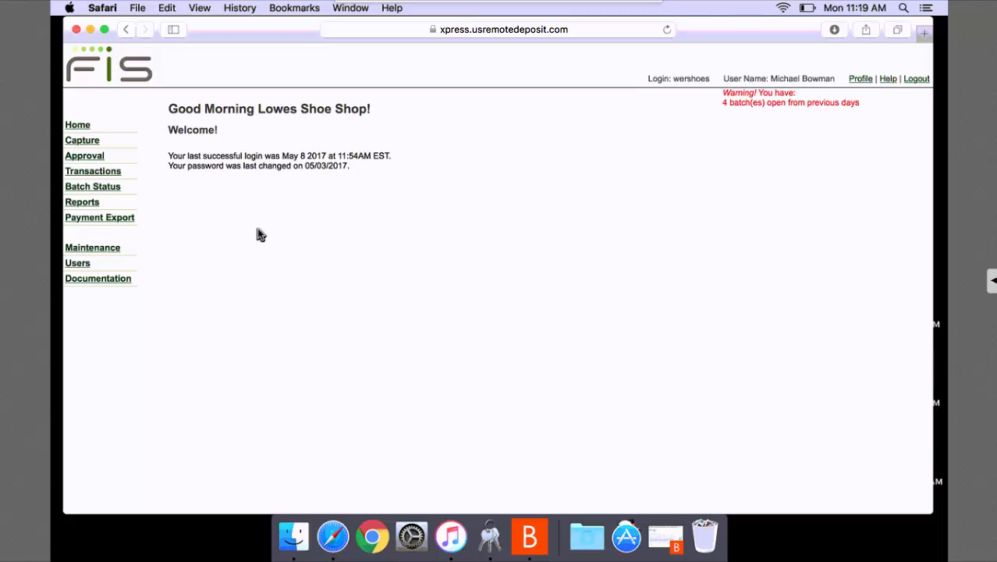
click(116, 286)
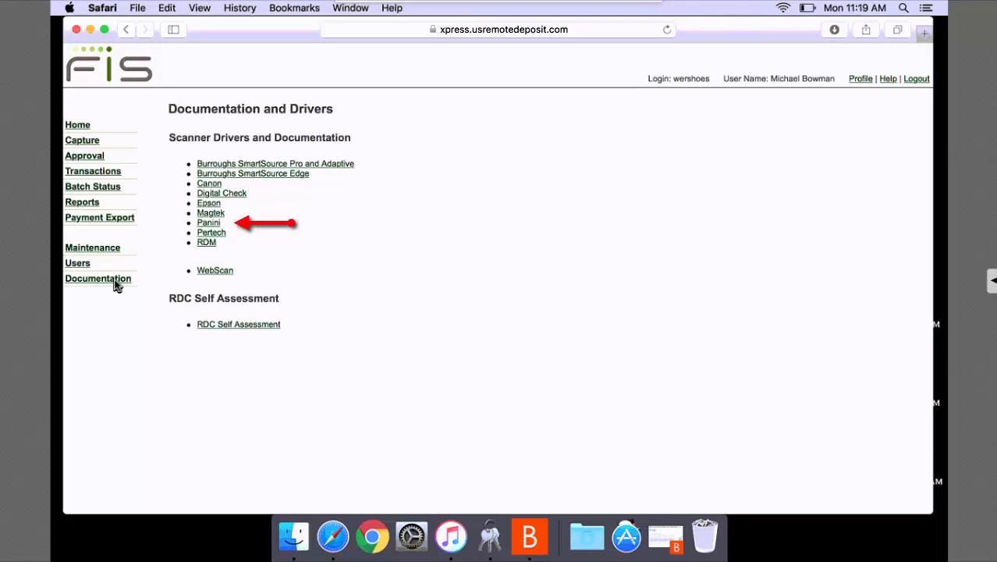
click(217, 226)
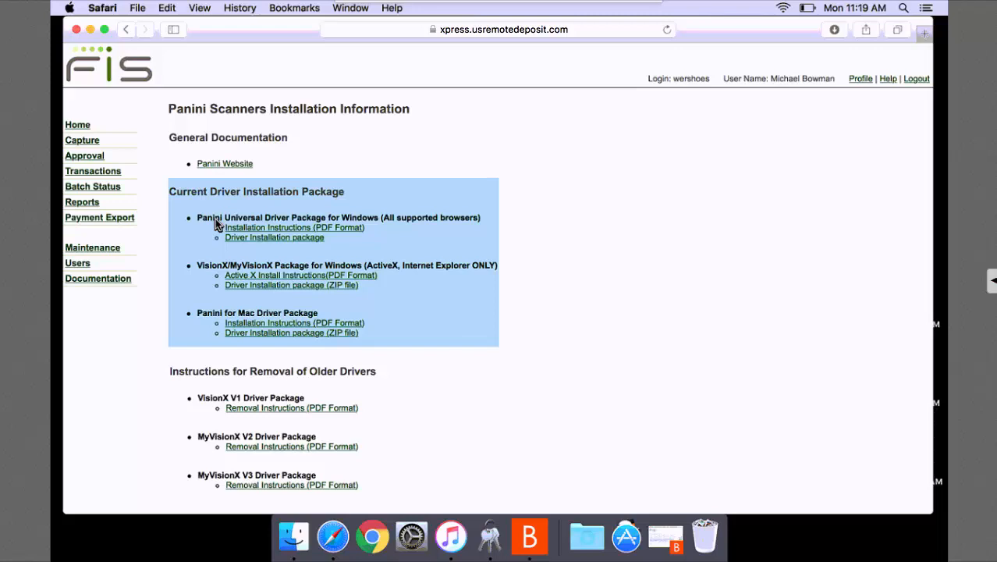
Download the Panini for Mac driver package and open FIS Panini drivers OSX-6.pkg from Downloads.
click(265, 333)
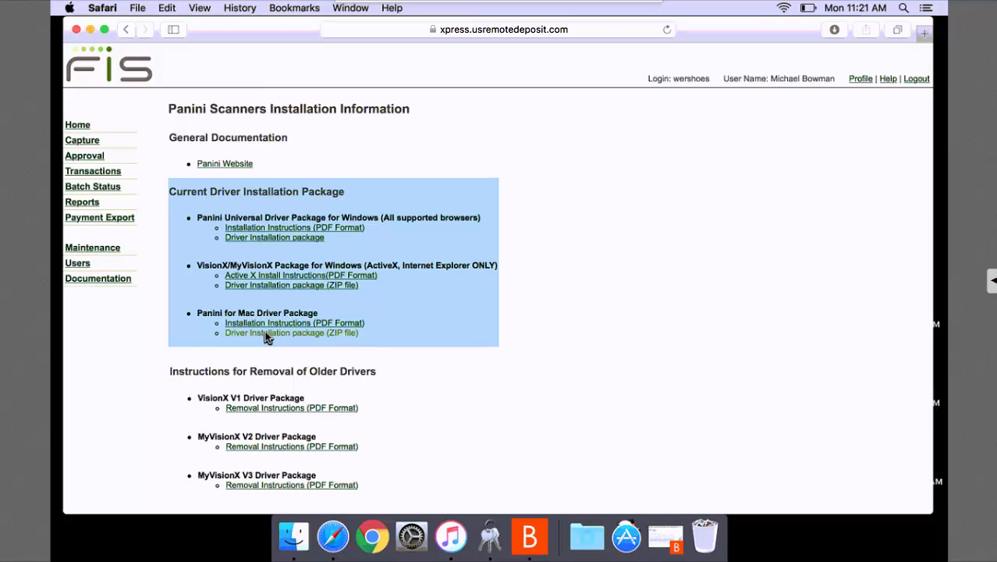
click(589, 544)
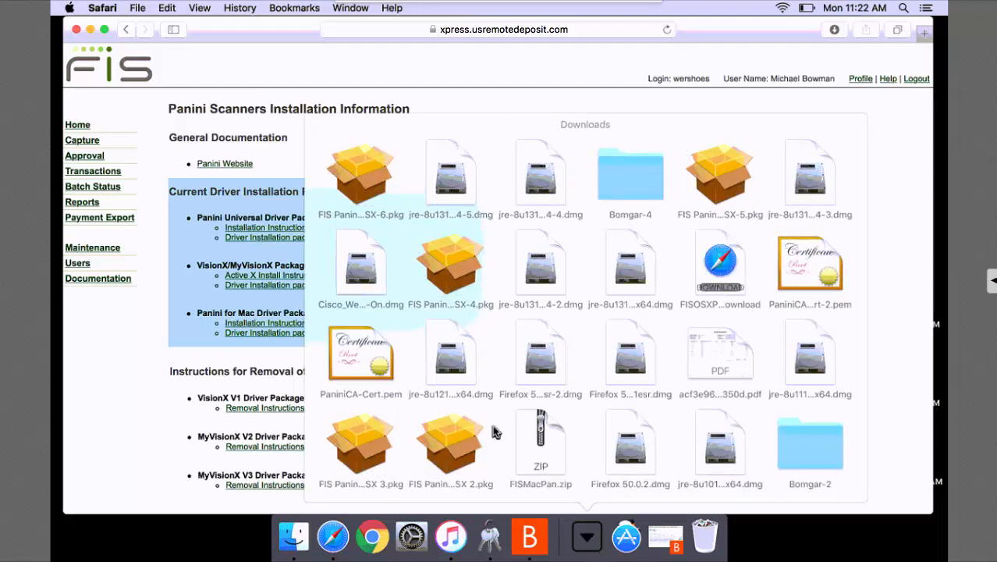
click(356, 195)
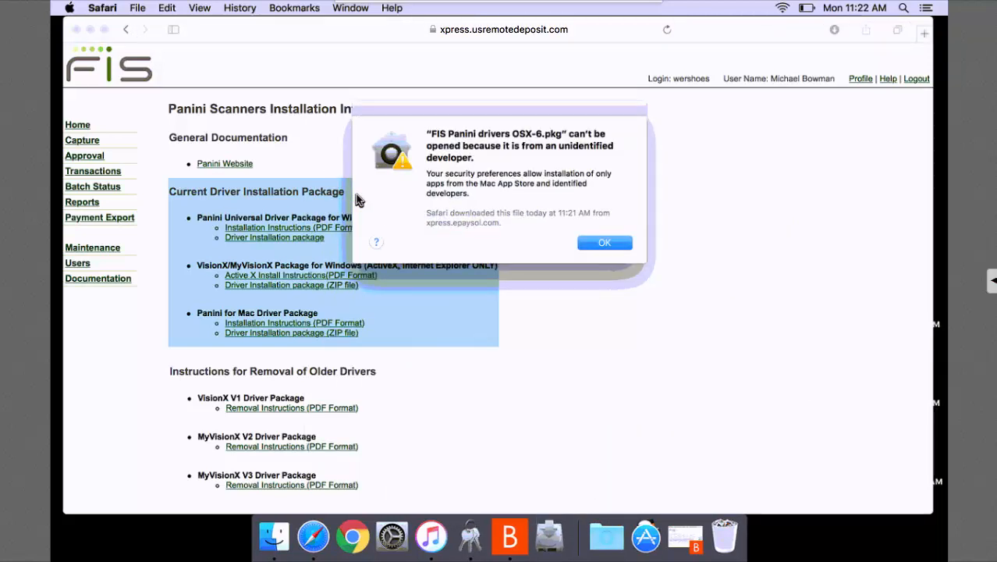
Dismiss the unidentified-developer warning and open System Preferences from the Apple menu.
click(599, 245)
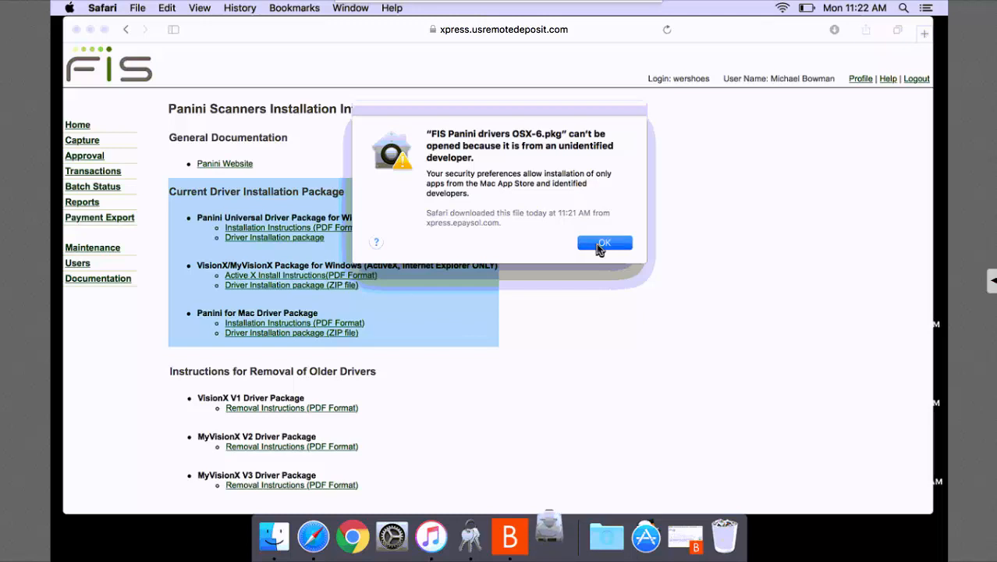
click(596, 244)
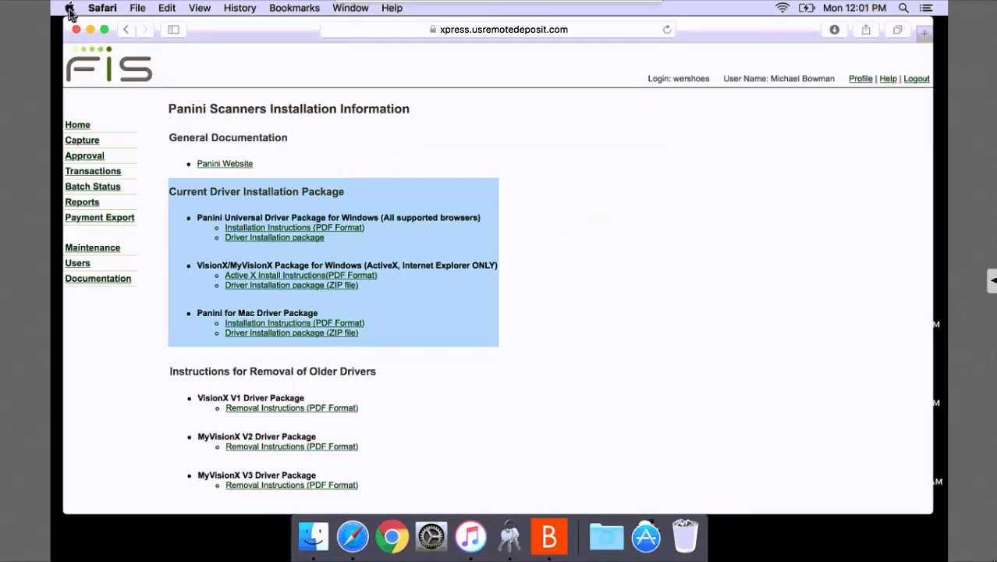
click(67, 8)
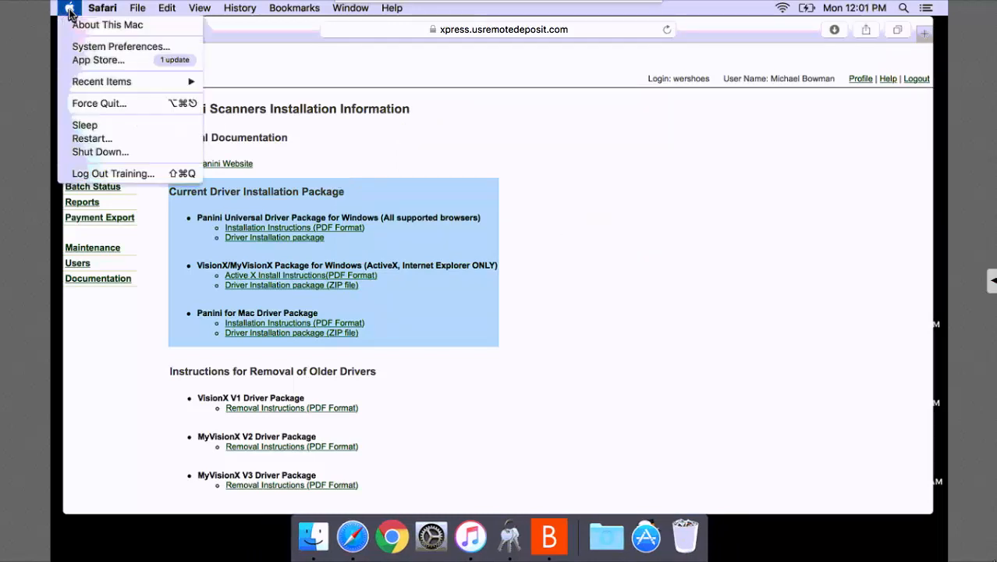
click(107, 51)
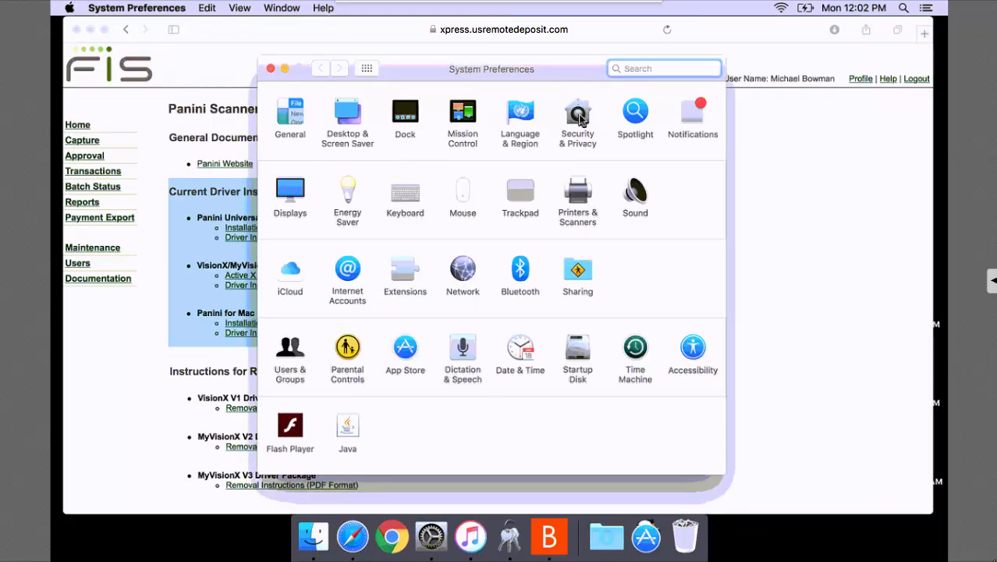
In Security & Privacy, choose Open Anyway for the blocked FIS Panini drivers package.
click(578, 116)
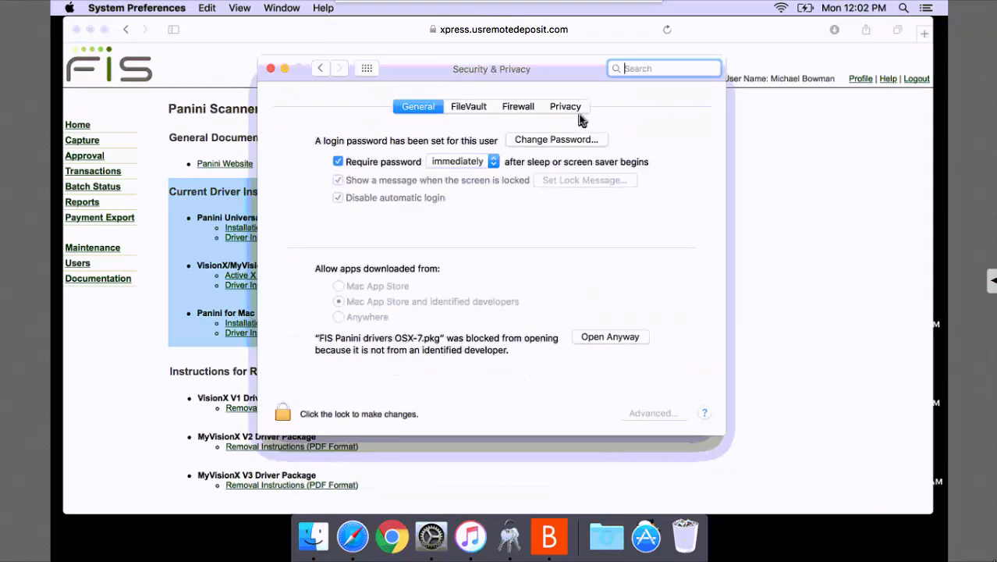
click(606, 340)
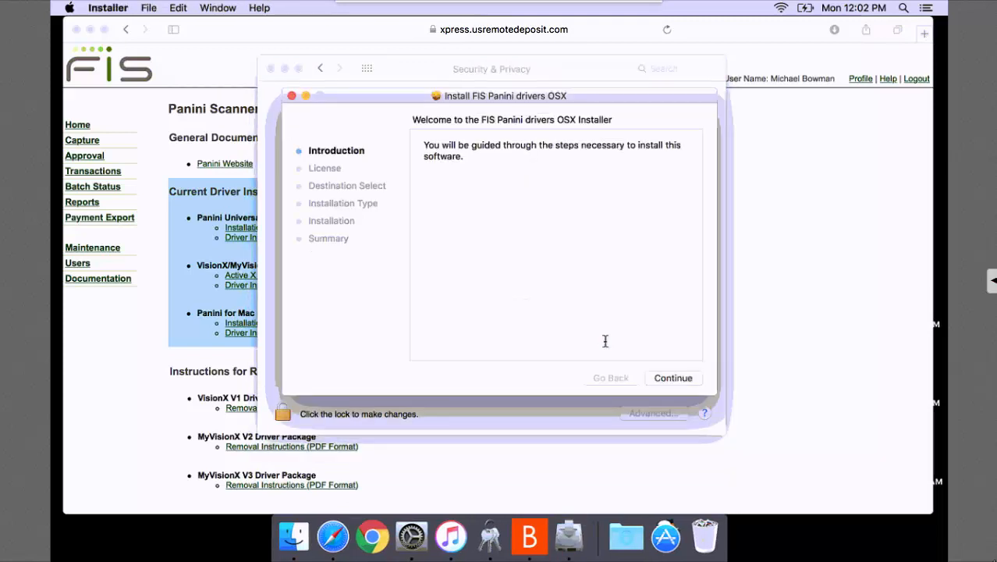
Advance through the introduction and accept the FIS Panini drivers license agreement.
click(670, 379)
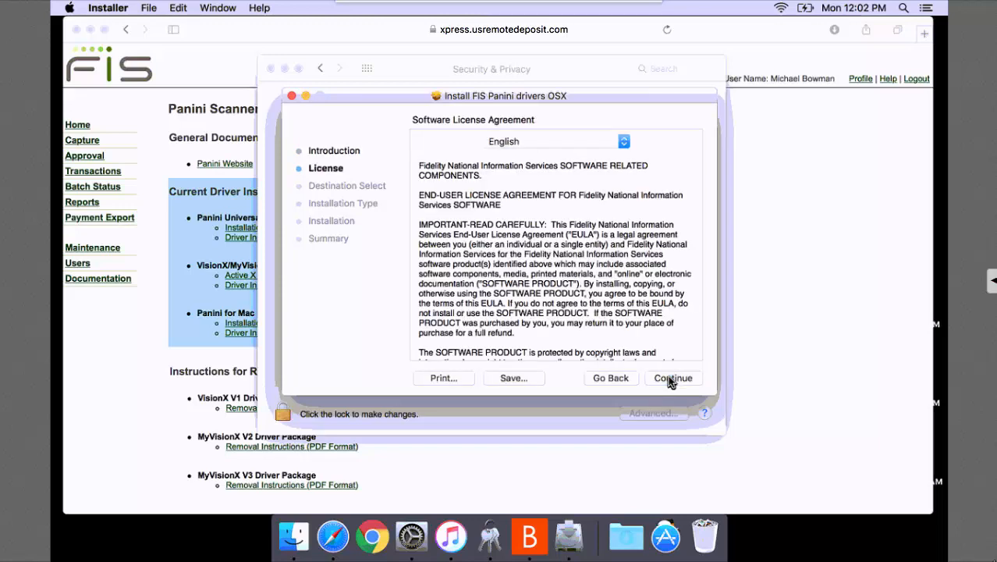
click(671, 379)
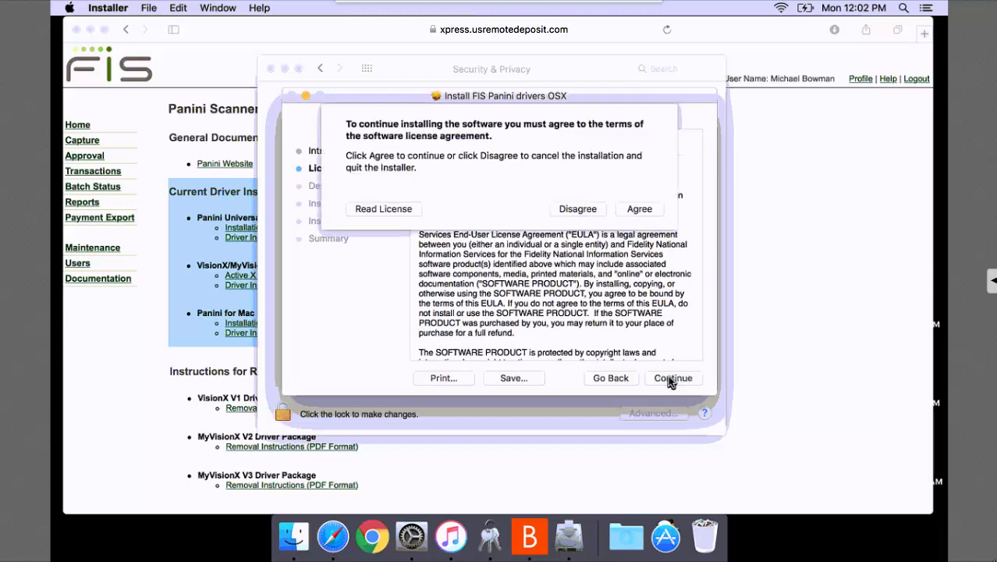
click(639, 210)
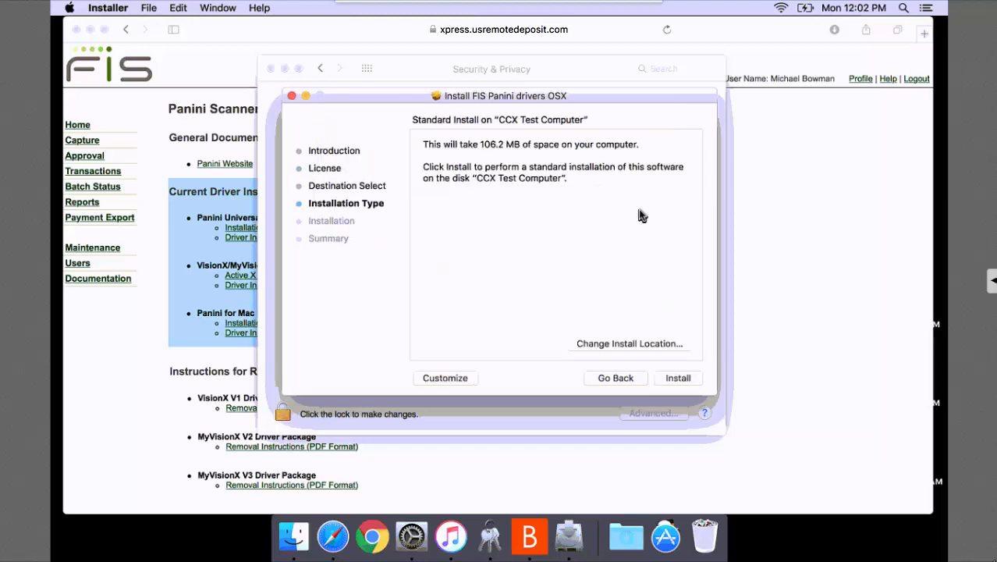
Install the drivers with the admin password and close the finished installer.
click(676, 380)
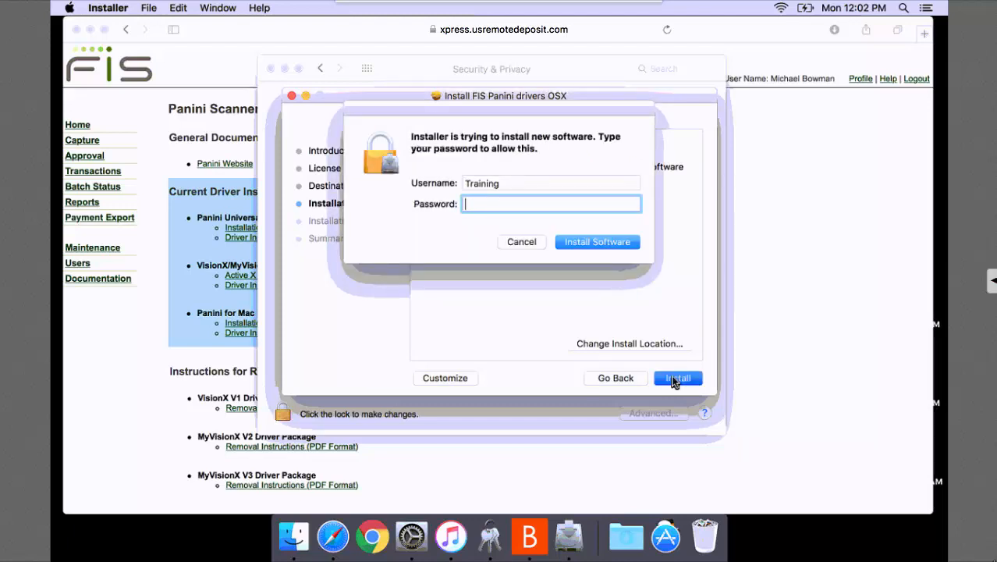
text(••••)
click(617, 246)
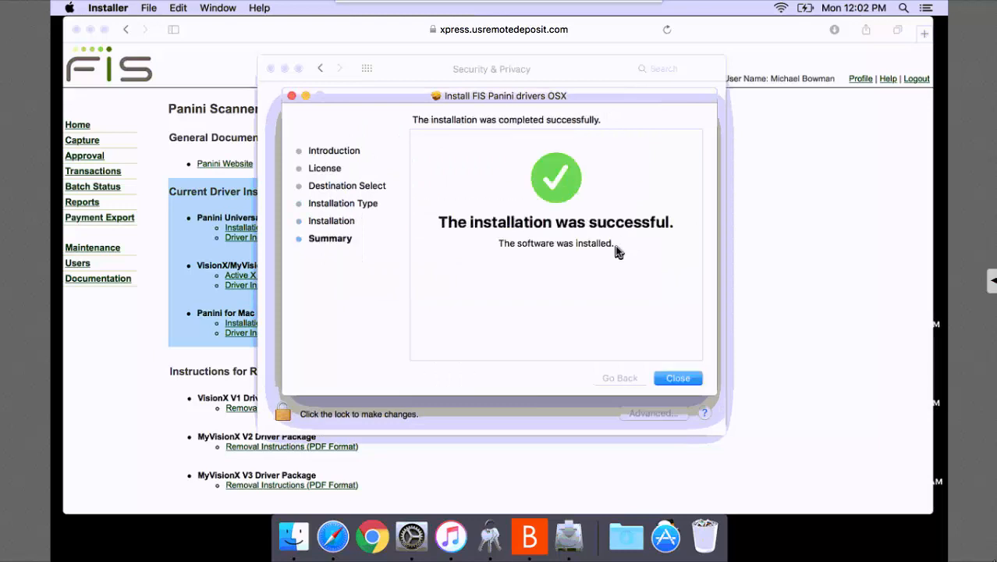
click(678, 379)
click(678, 379)
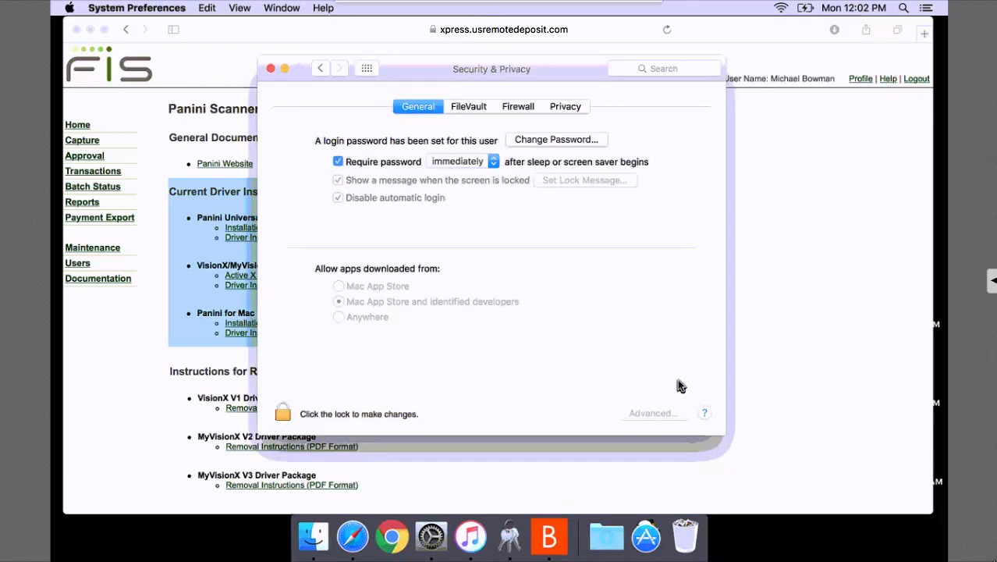
Change the user profile's scanner to Panini for Mac, save it, and acknowledge the confirmation.
click(270, 69)
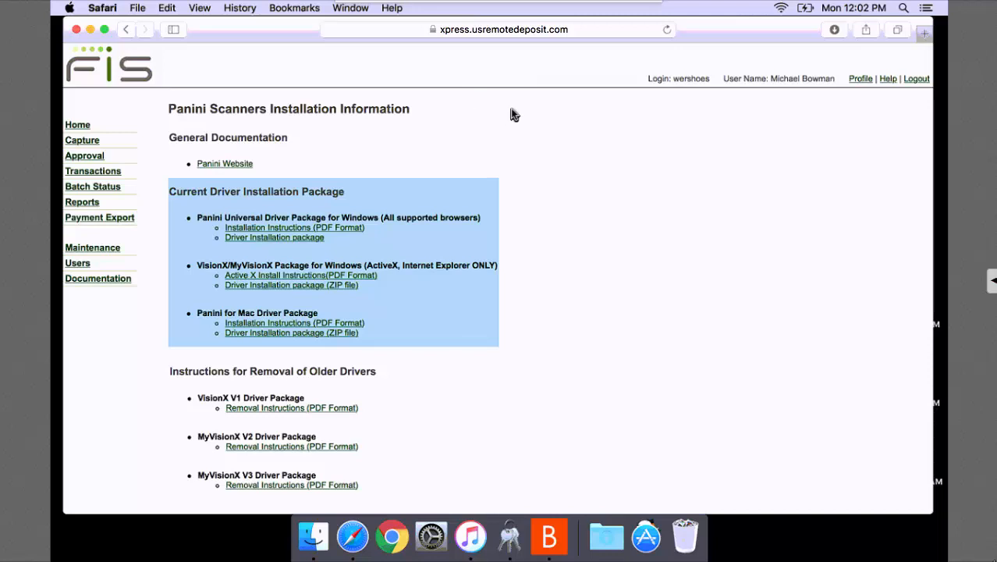
click(860, 81)
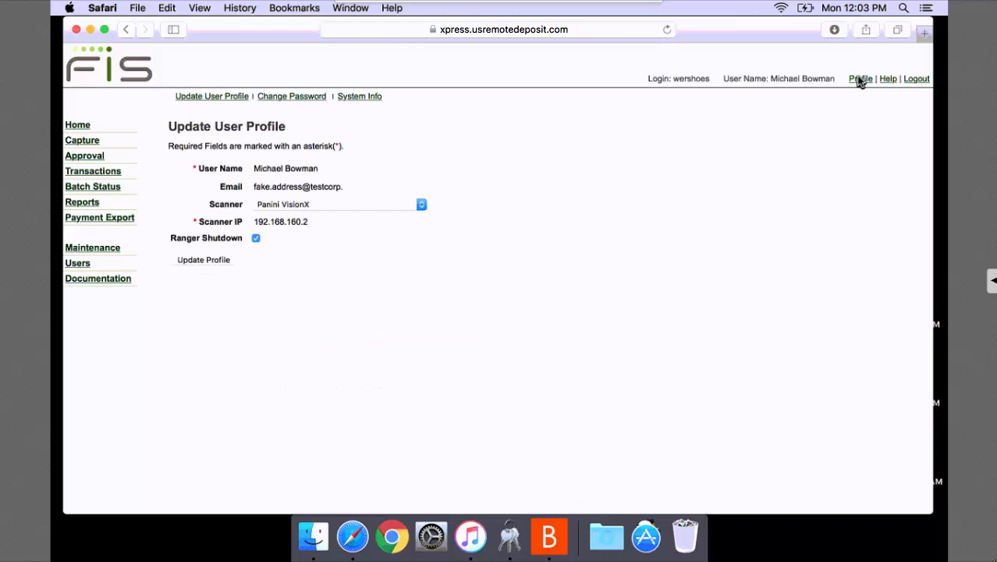
click(421, 206)
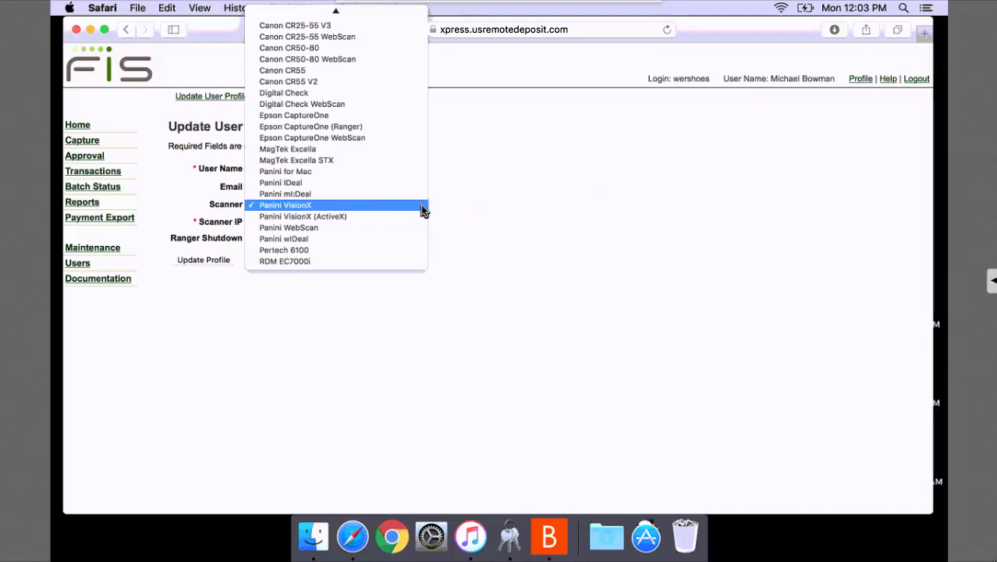
click(377, 173)
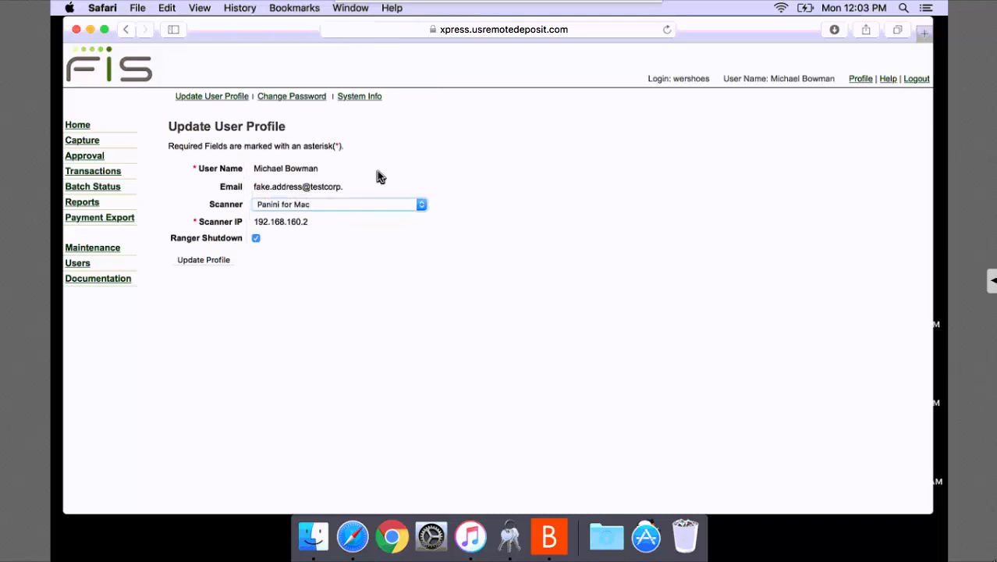
click(215, 261)
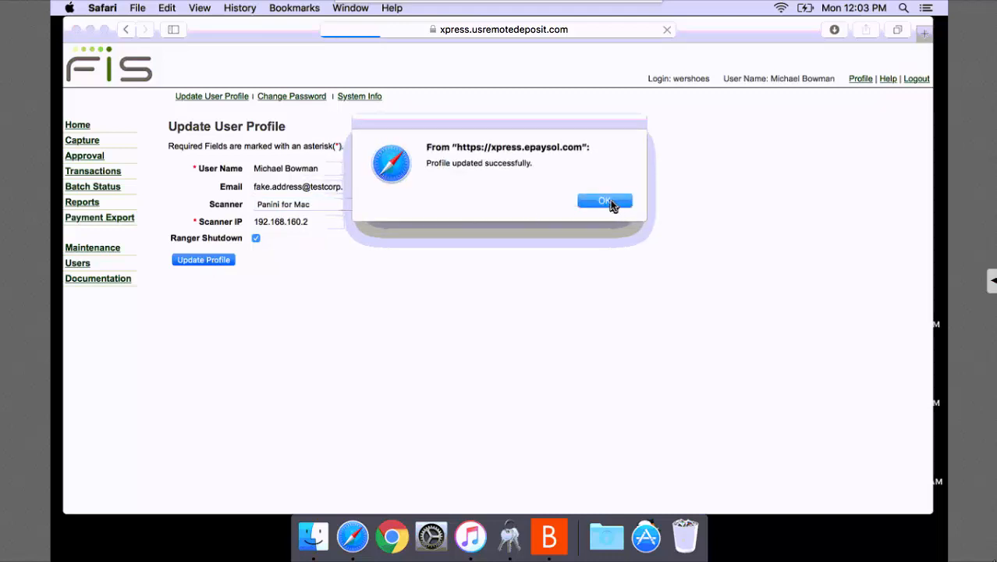
click(606, 201)
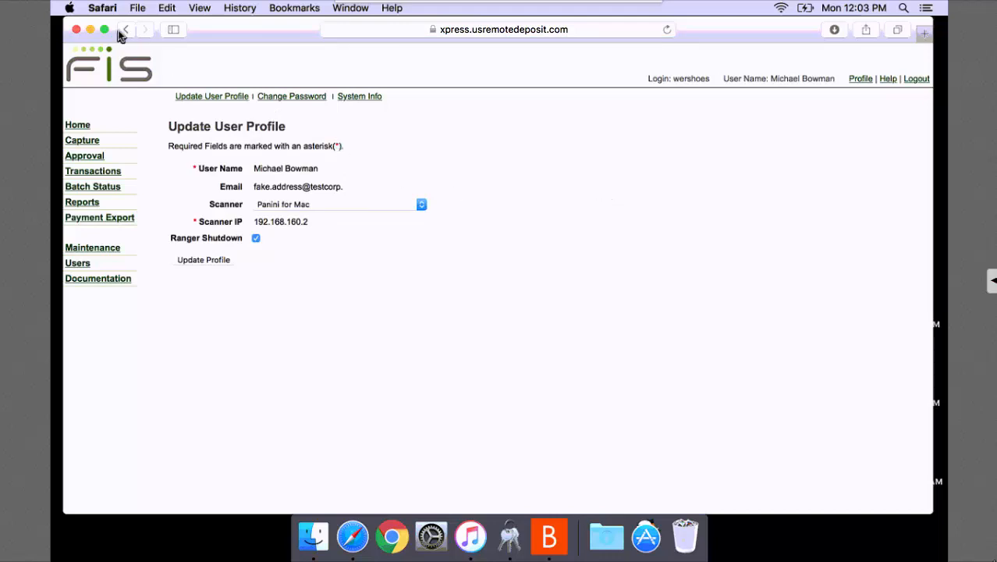
Open Safari's Security preferences and show the Java plug-in's per-website settings.
click(102, 8)
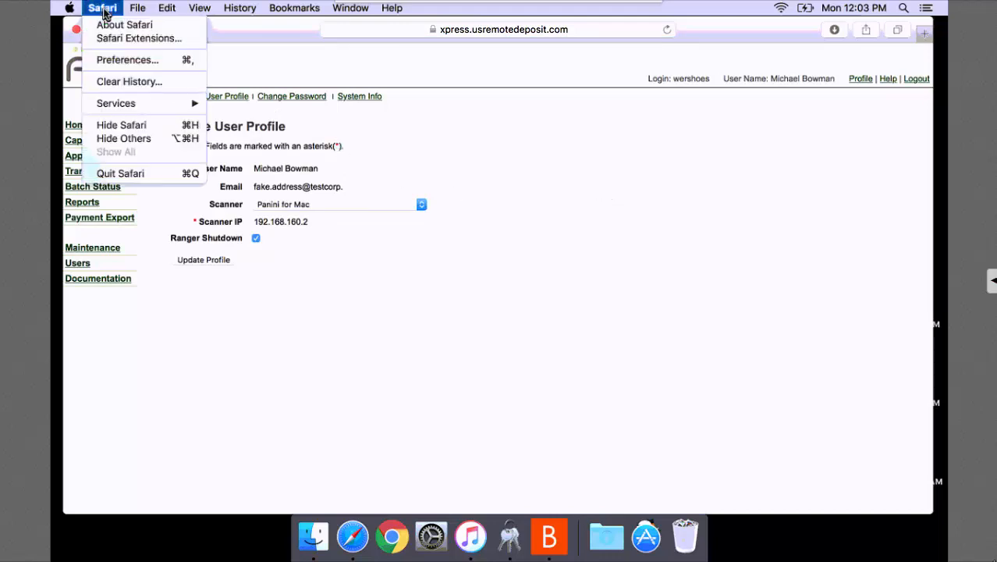
click(109, 60)
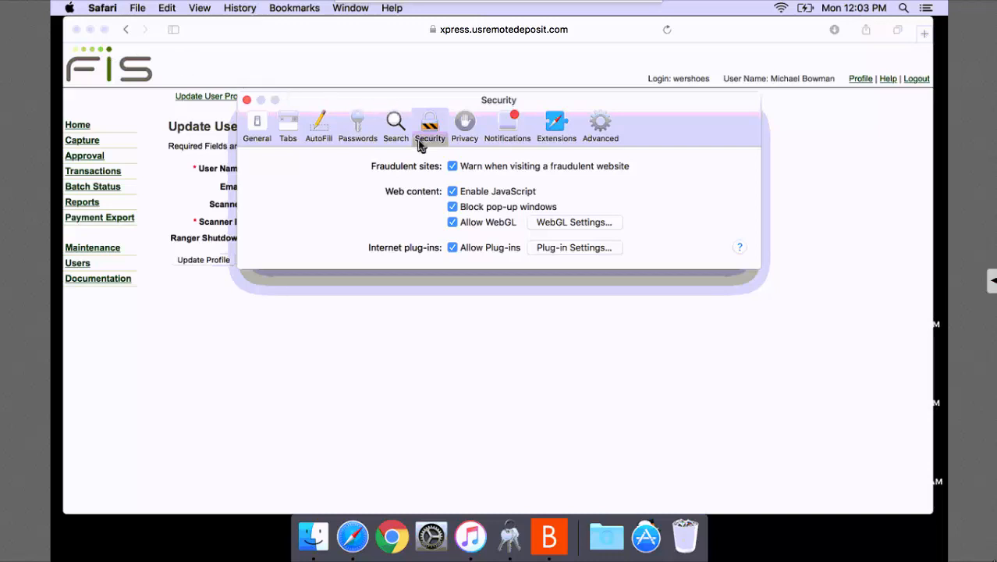
click(562, 251)
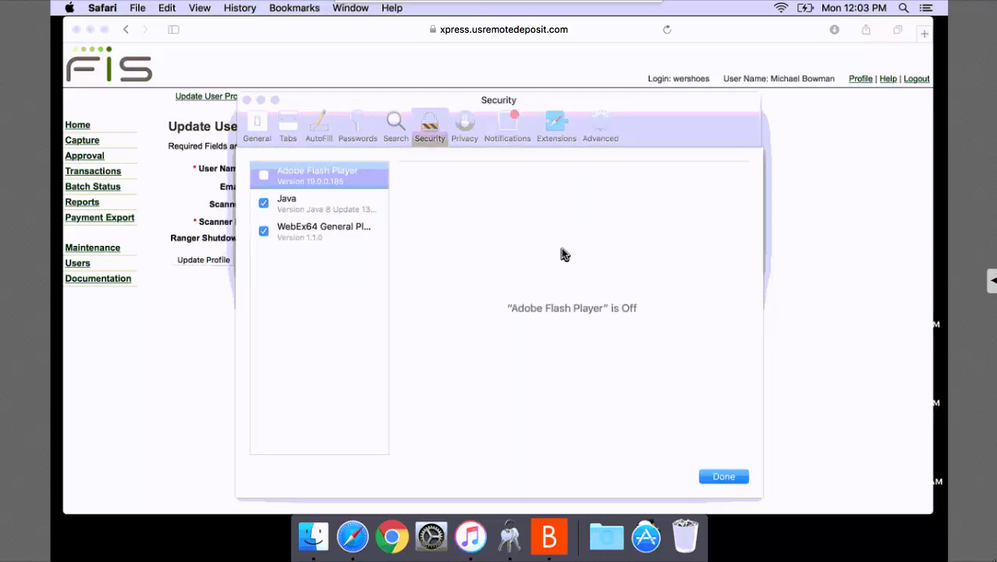
click(336, 207)
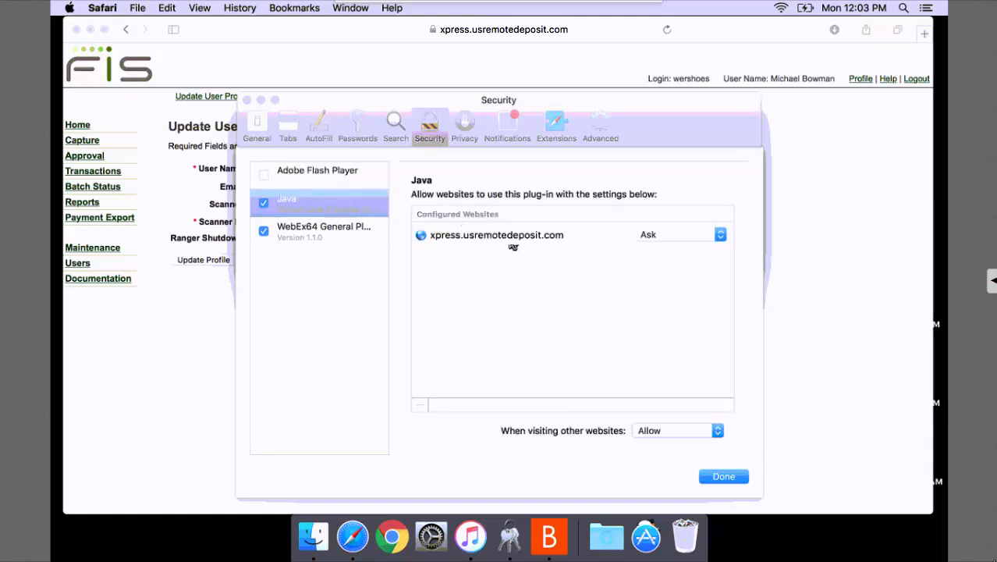
Set xpress.usremotedeposit.com to Run in Unsafe Mode for Java, trust it, and close Preferences.
click(720, 236)
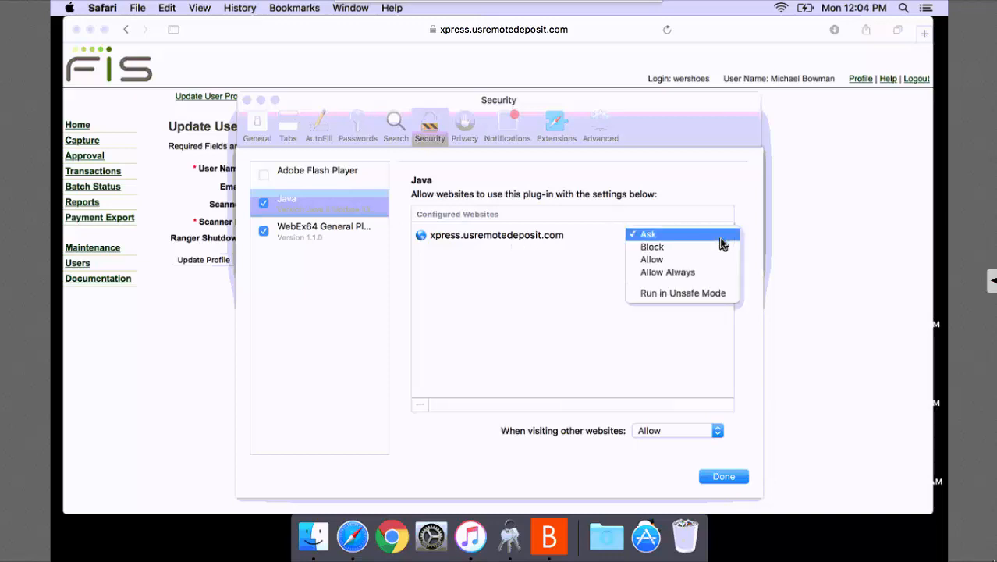
click(702, 274)
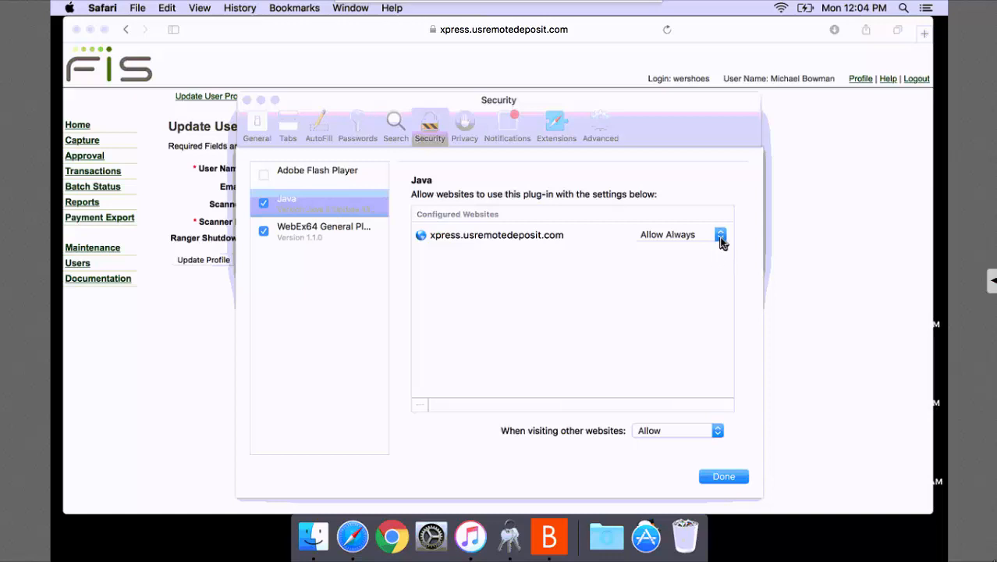
click(719, 236)
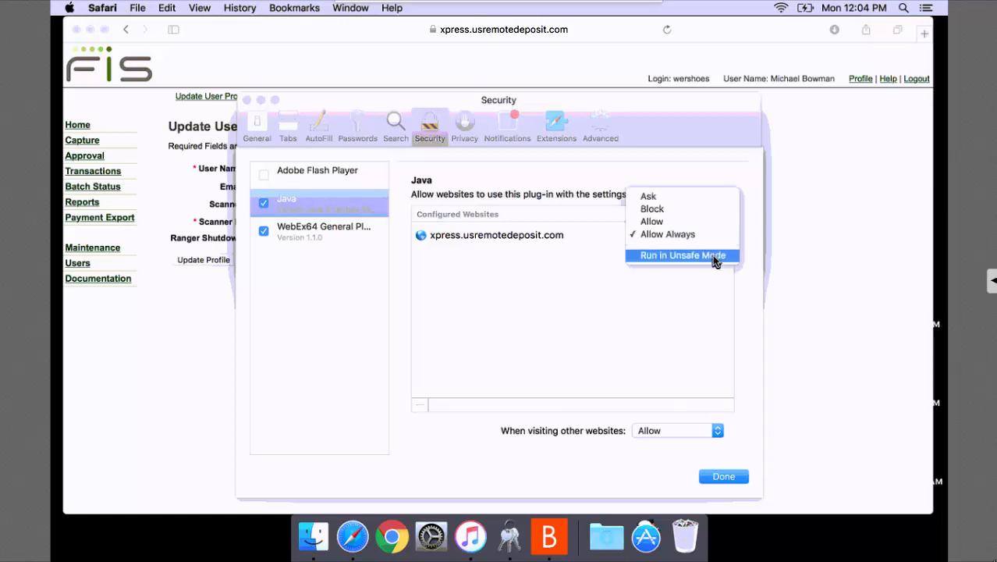
click(712, 255)
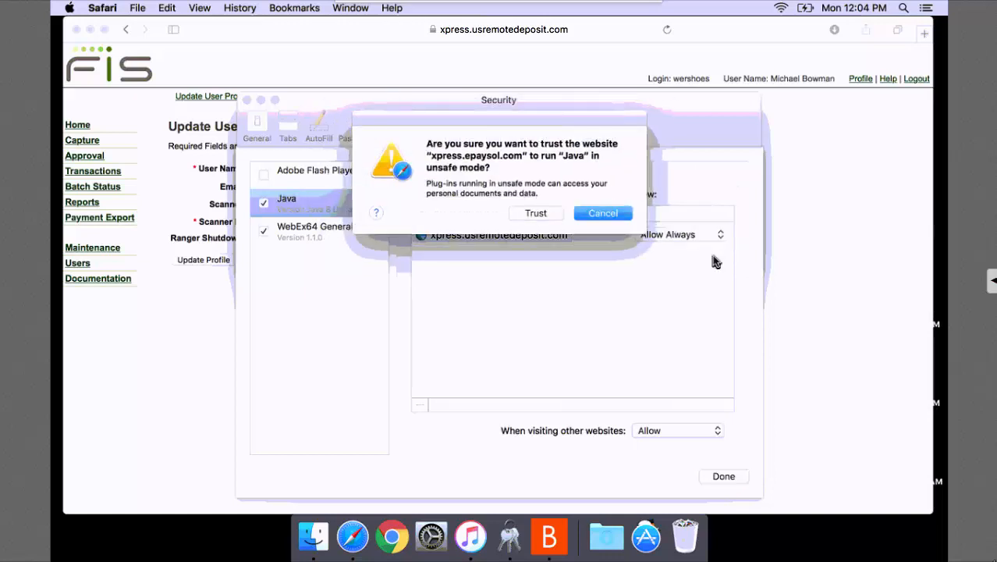
click(530, 214)
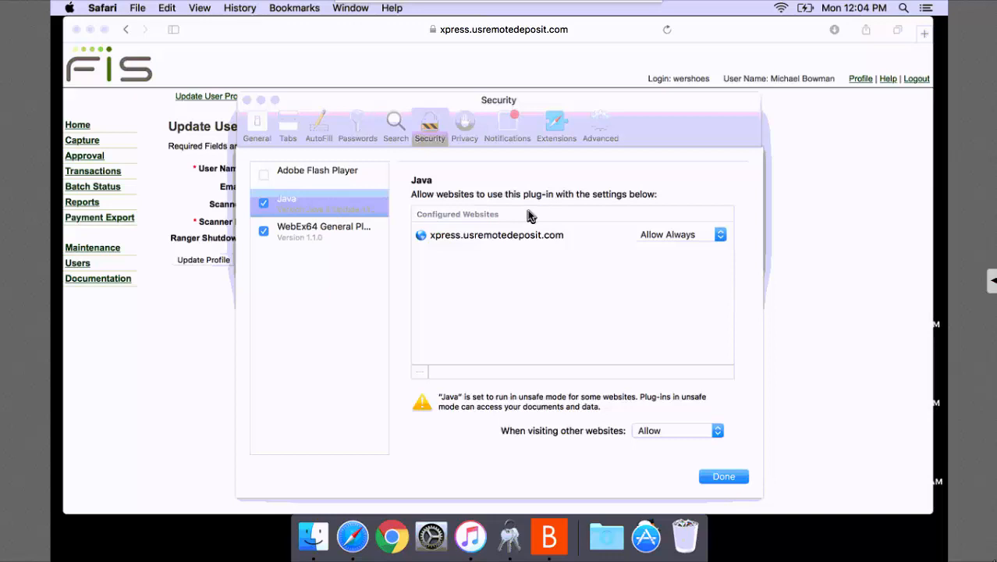
click(721, 476)
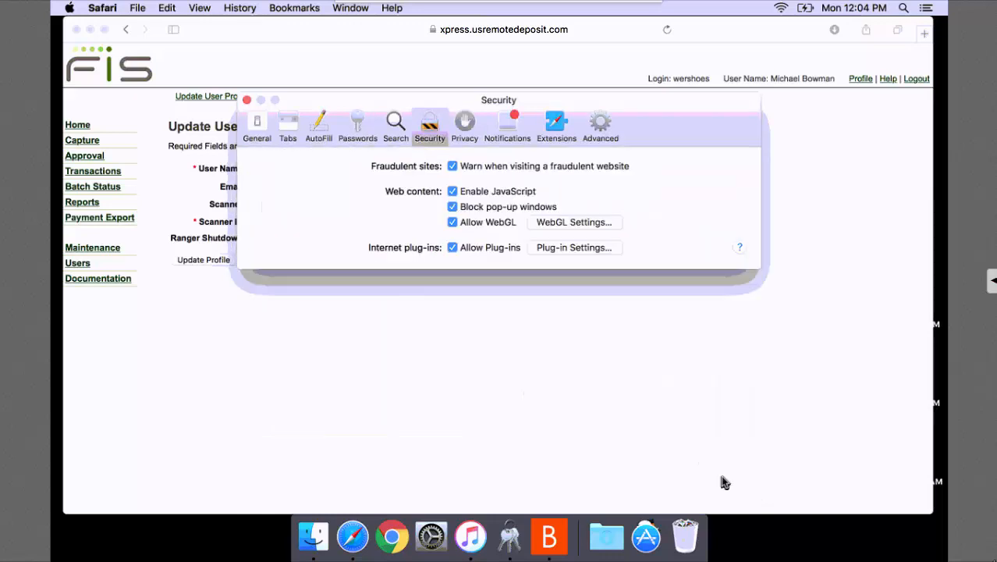
click(247, 101)
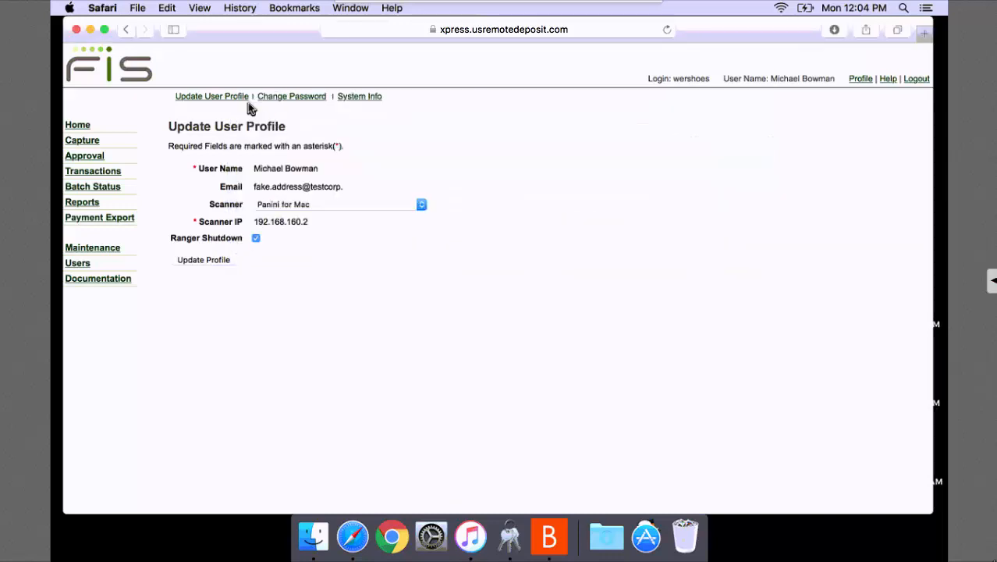
Start a capture for the Checking Account deposit and name the batch TestBatch1.
click(78, 144)
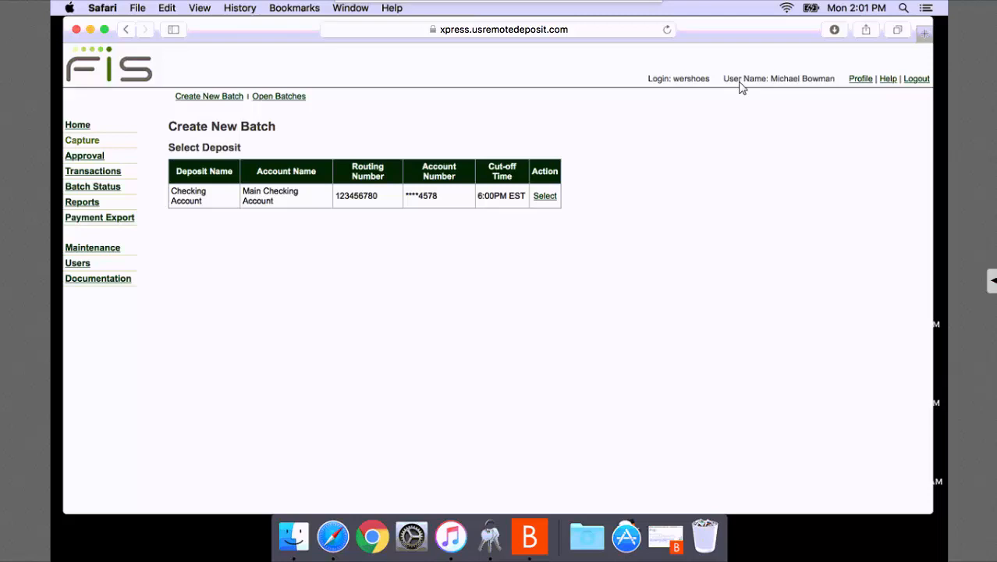
click(546, 198)
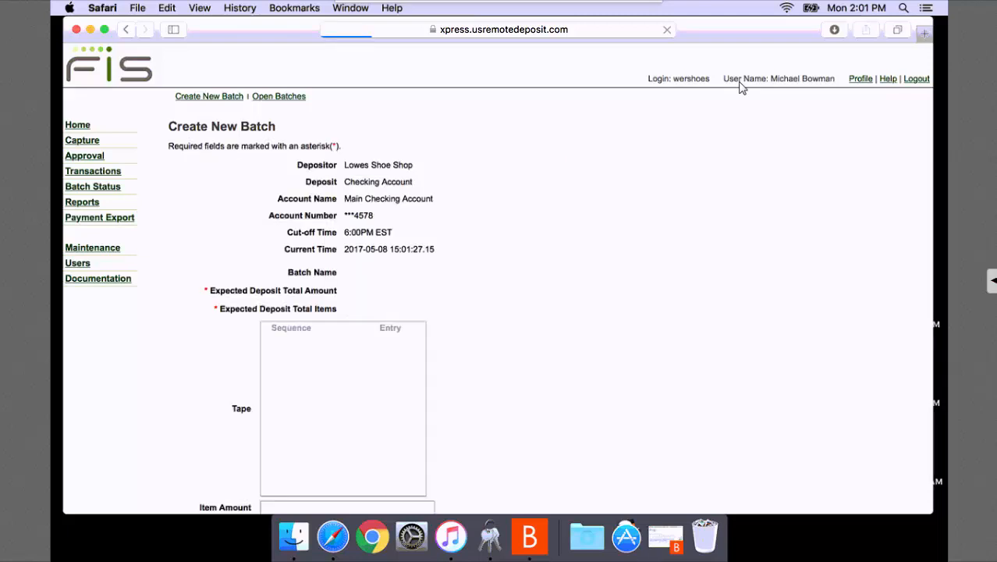
click(406, 272)
text(TestBatch1)
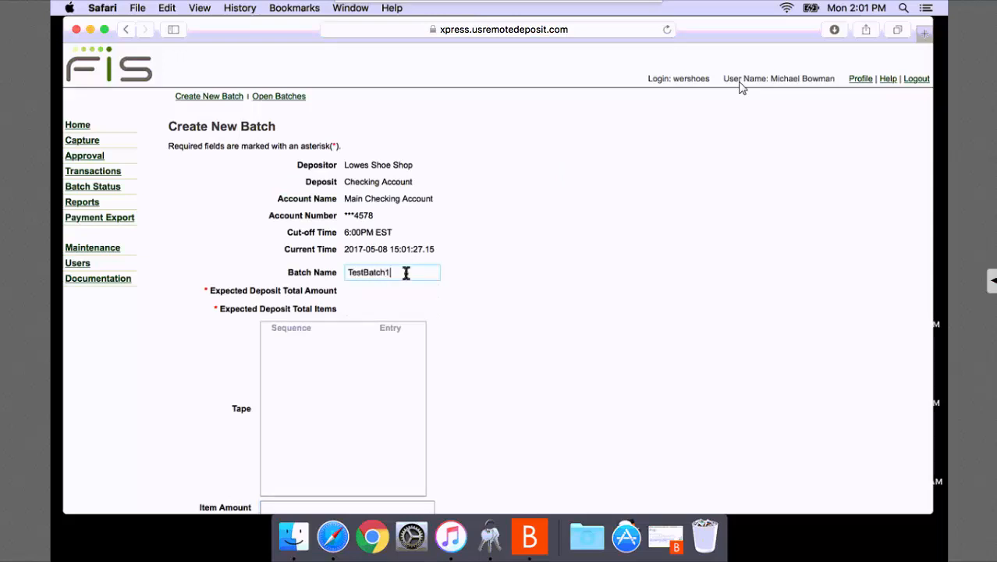
Enter an expected total of 650.00 across 2 items and create the batch.
key(Tab)
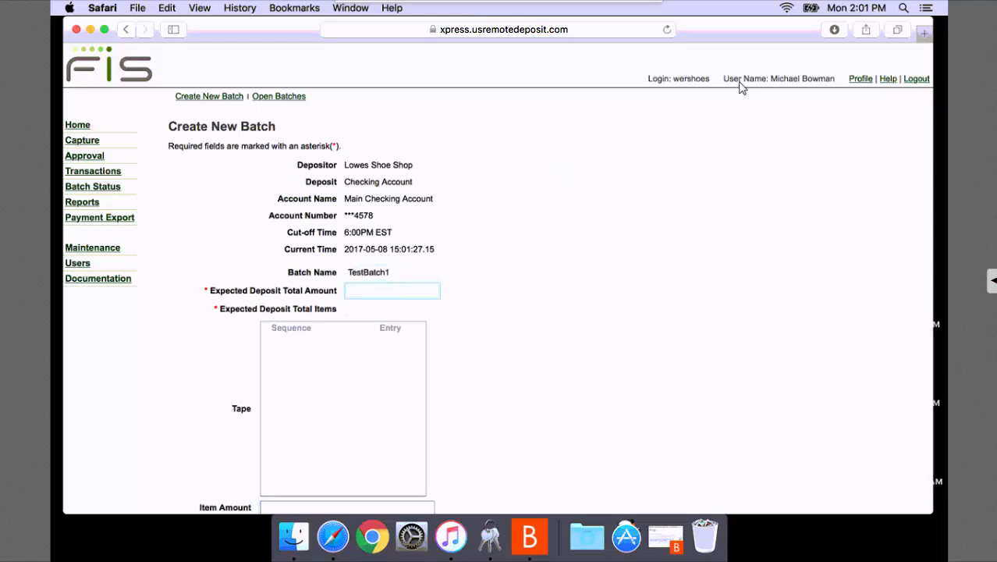
text(65)
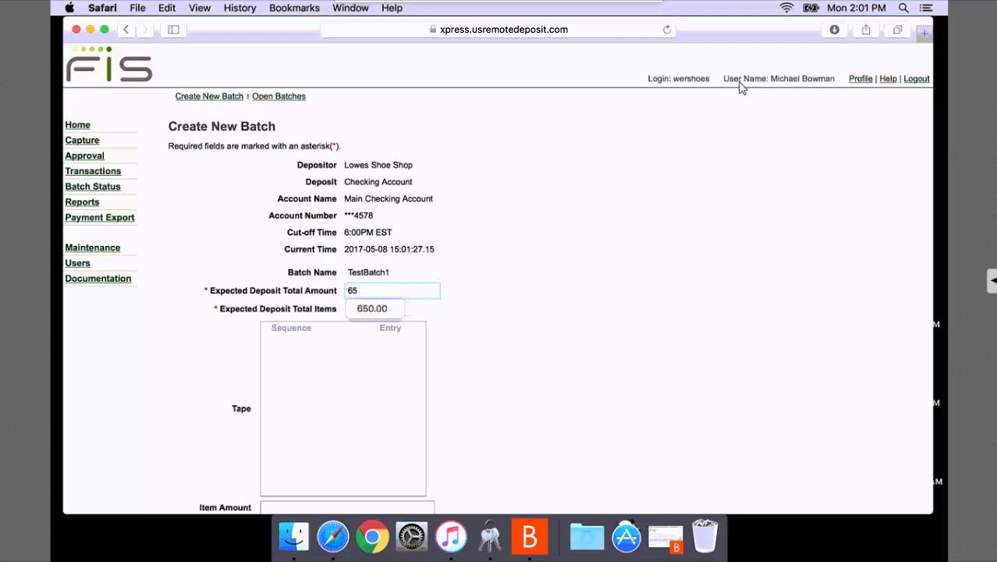
text(0.00)
key(Tab)
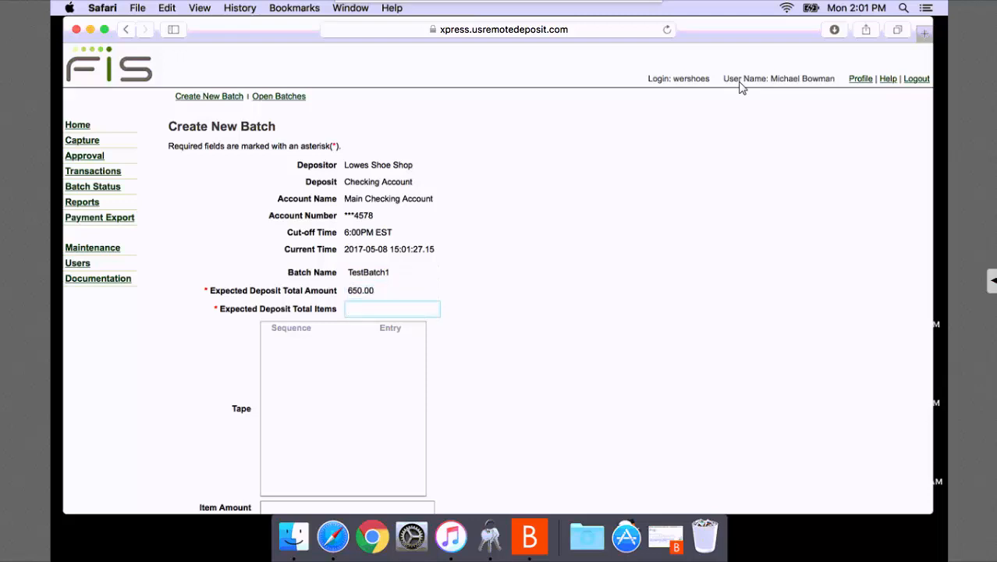
text(2)
click(575, 312)
scroll(512, 341, down, 2)
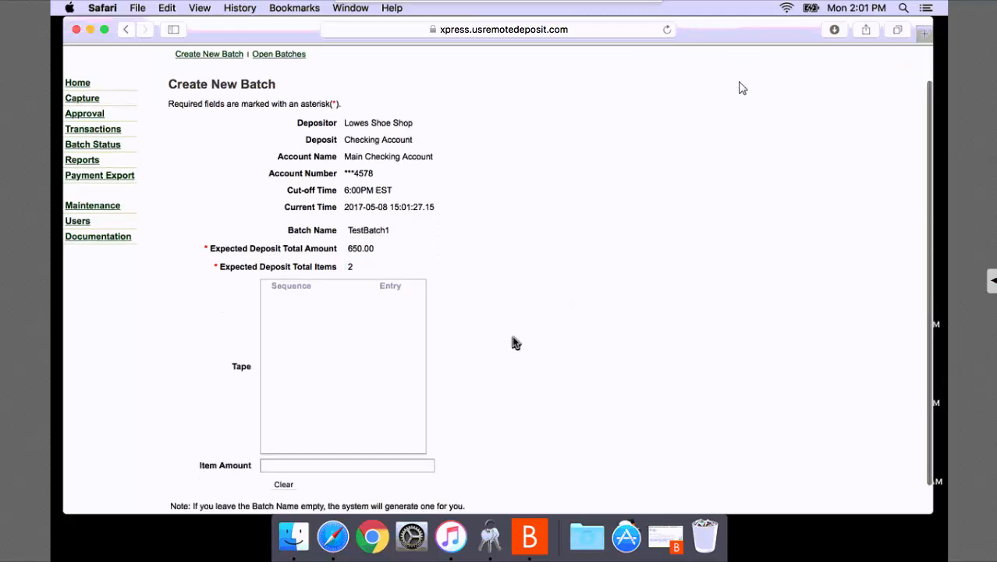
click(214, 497)
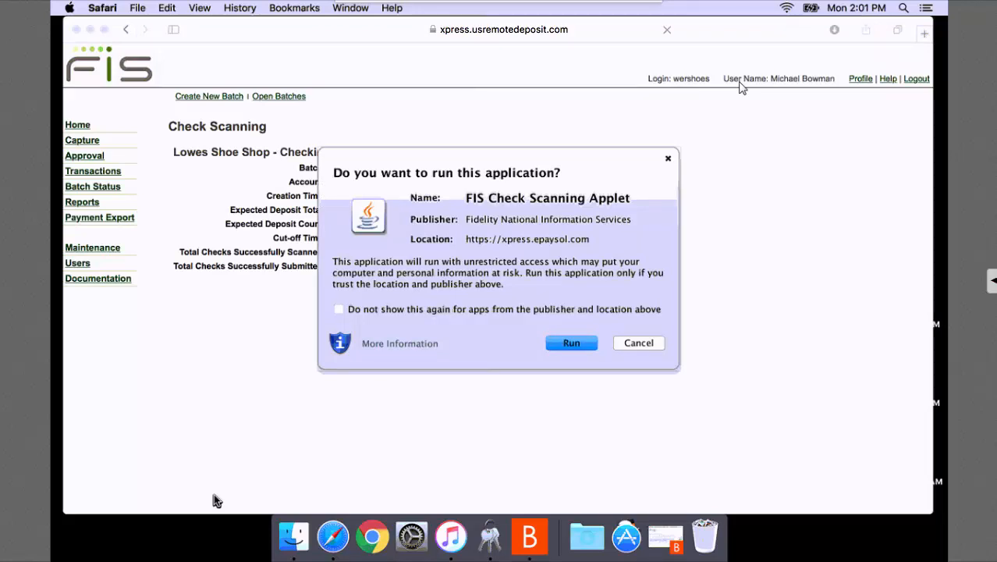
Tick 'Do not show this again' for the publisher and run the FIS Check Scanning Applet.
click(340, 309)
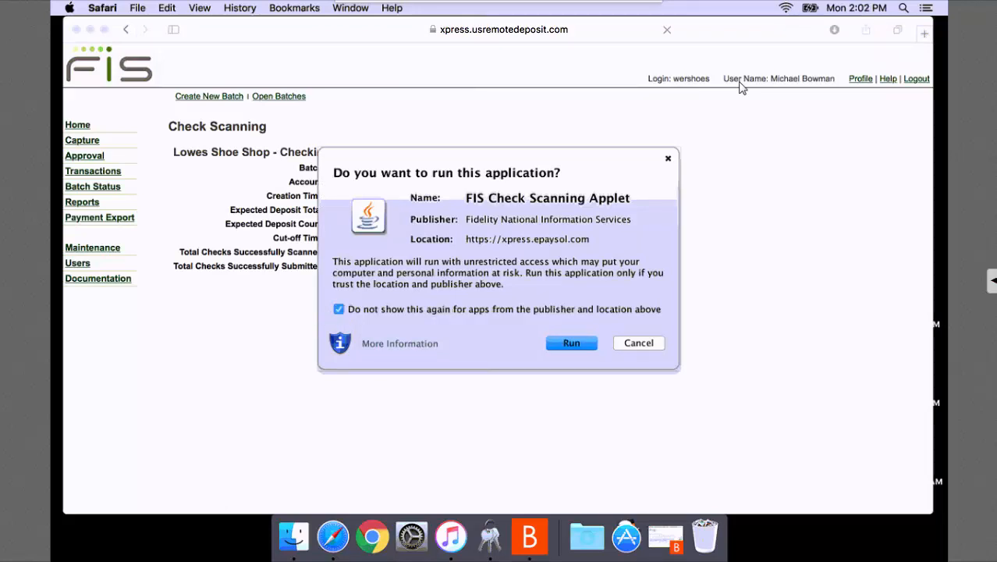
click(571, 344)
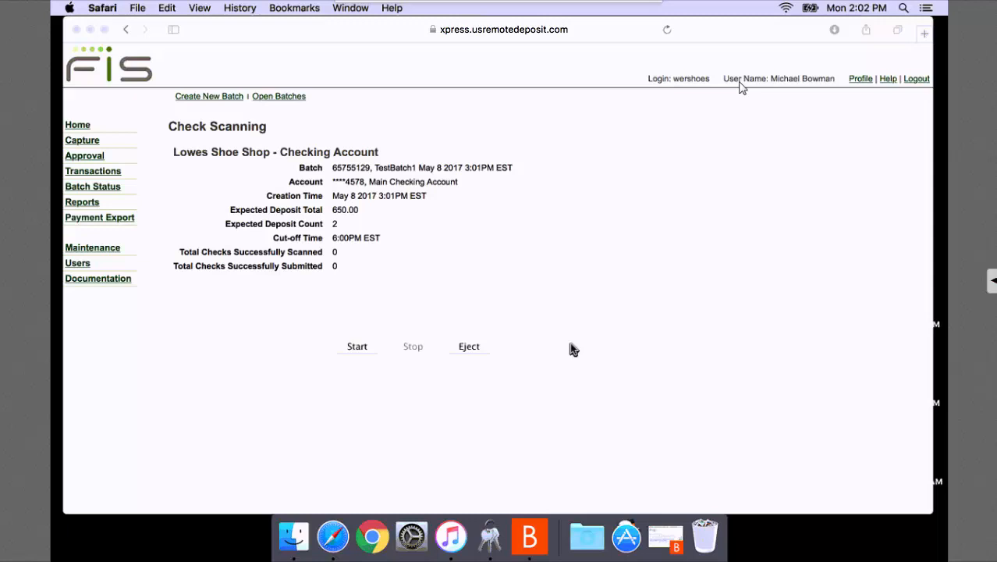
Scan TestBatch1's two checks, stopping once both are scanned and submitted.
click(361, 347)
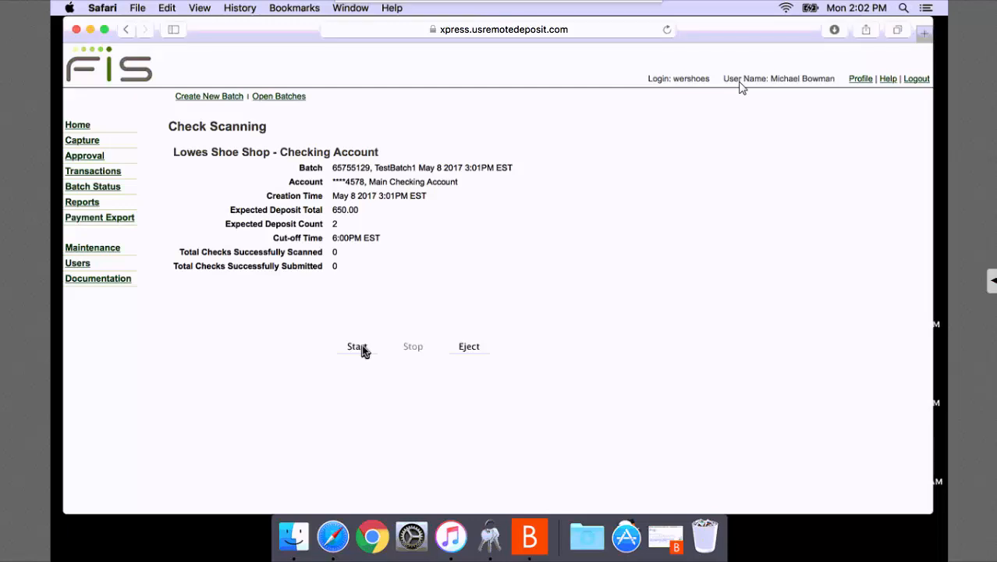
click(361, 344)
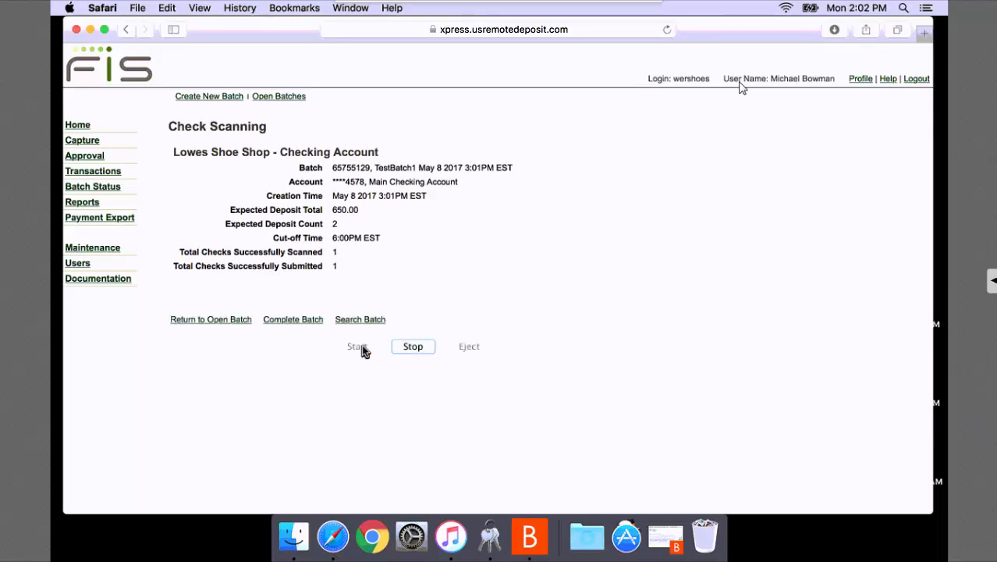
click(409, 347)
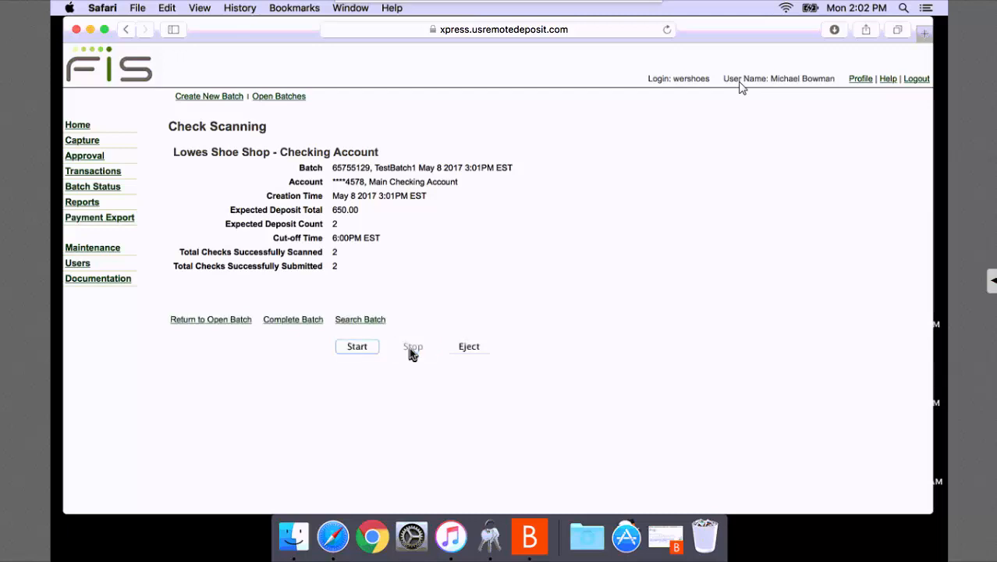